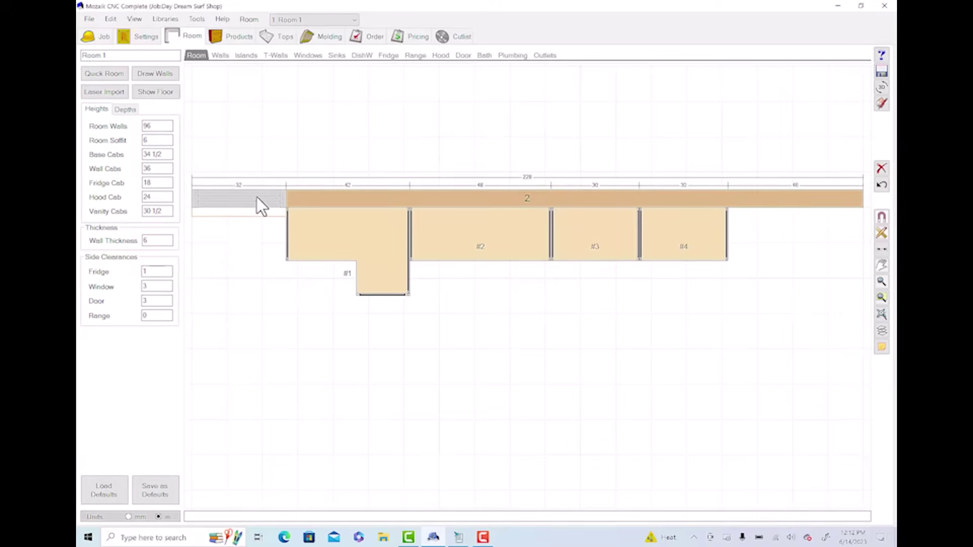
Step: Show the elevation of wall #2 with its products and generate a Presentation Drawing of it in SketchUp
click(235, 38)
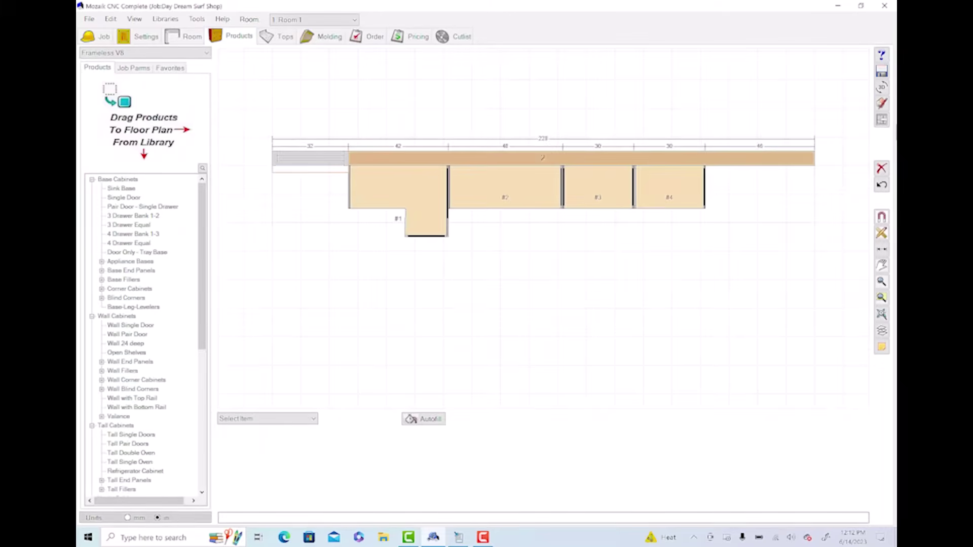
click(882, 121)
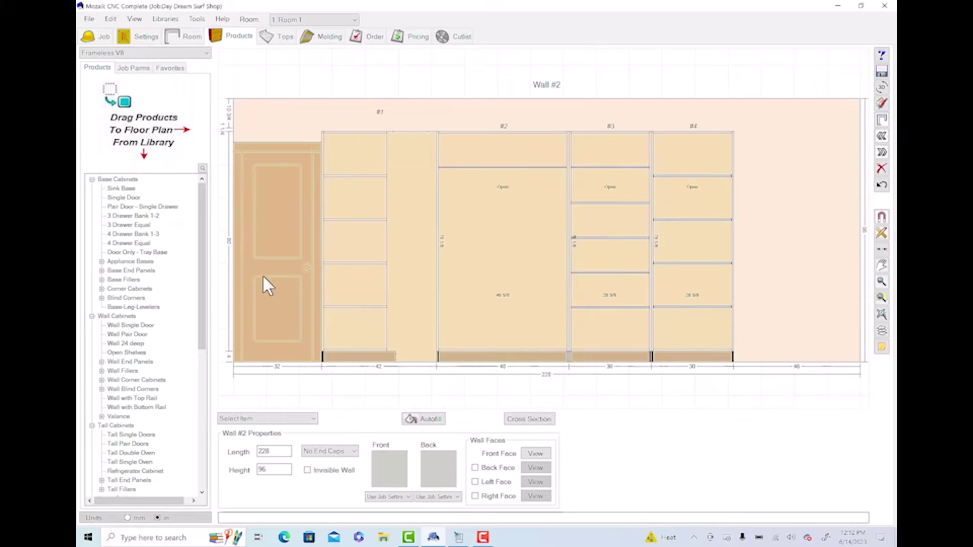
scroll(753, 217, up, 3)
scroll(560, 195, down, 4)
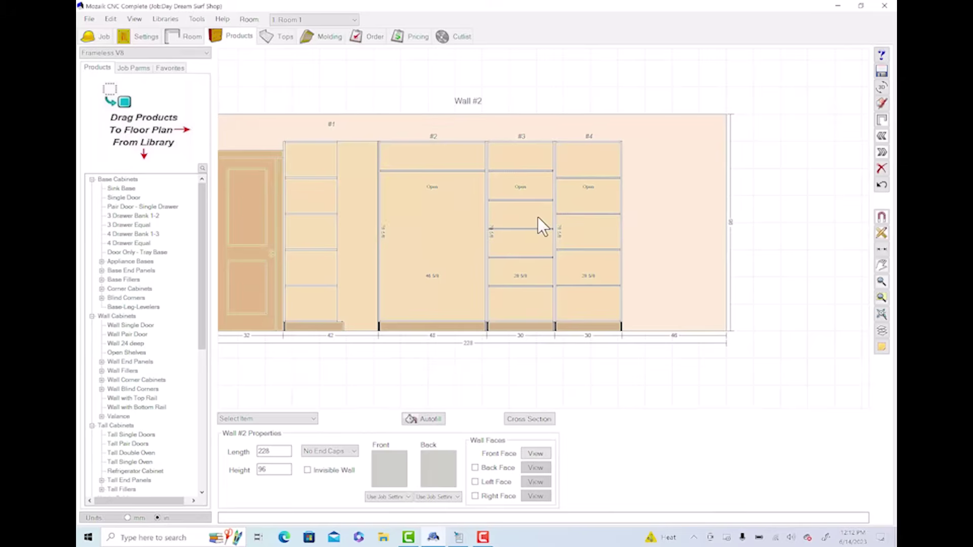
click(880, 105)
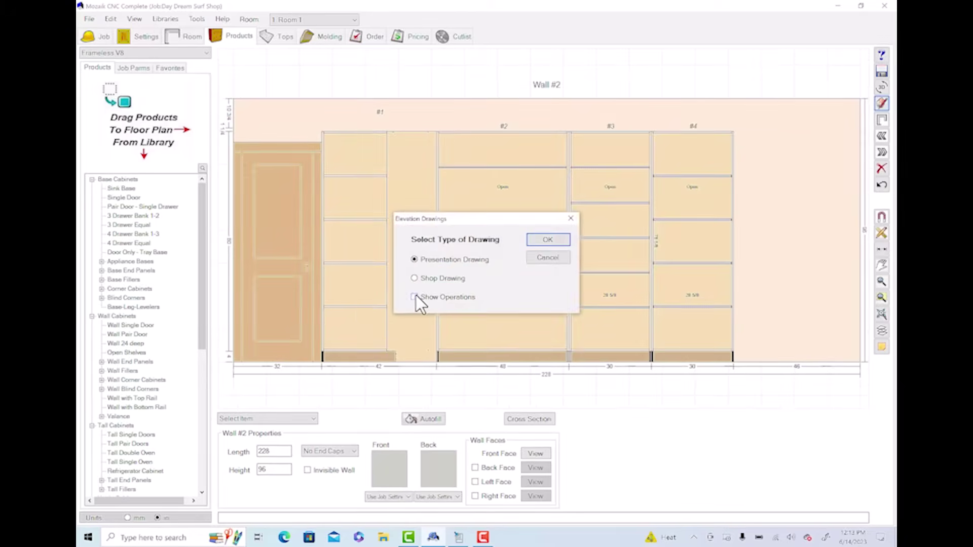
click(543, 239)
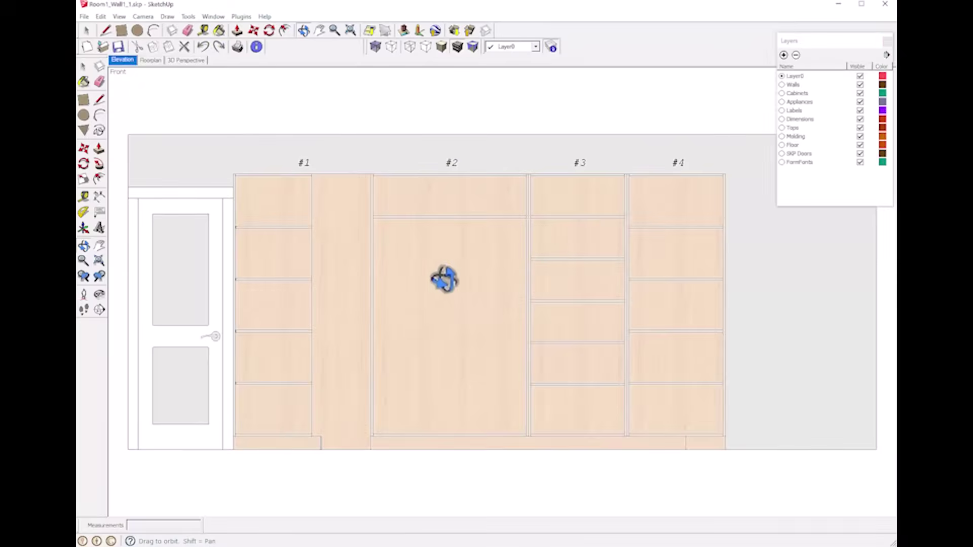
Step: Examine the cabinet run in 3D, checking the top of corner cabinet #1 and the notched shelves inside it
scroll(415, 297, down, 2)
scroll(400, 324, up, 4)
scroll(284, 385, down, 3)
drag(261, 434, 386, 494)
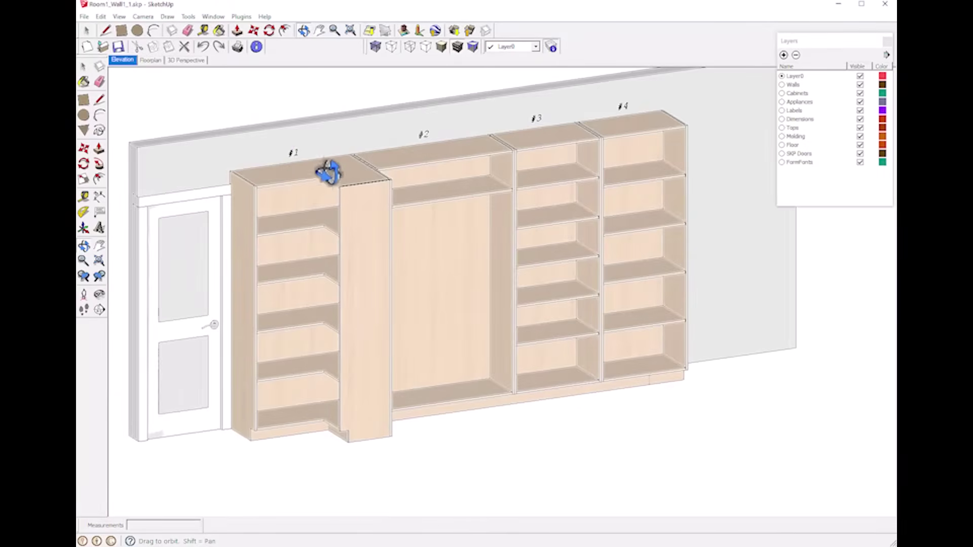
scroll(328, 173, up, 3)
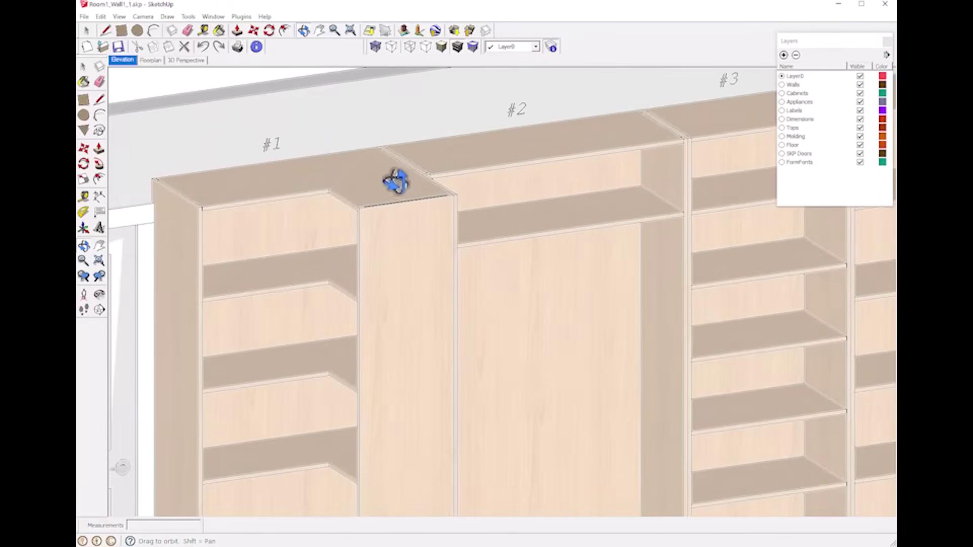
scroll(392, 186, up, 3)
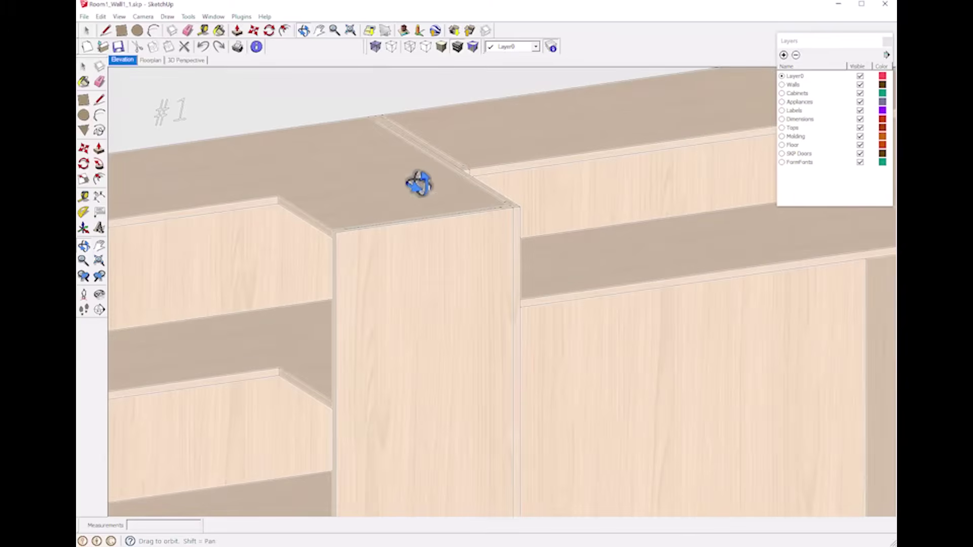
scroll(420, 210, down, 2)
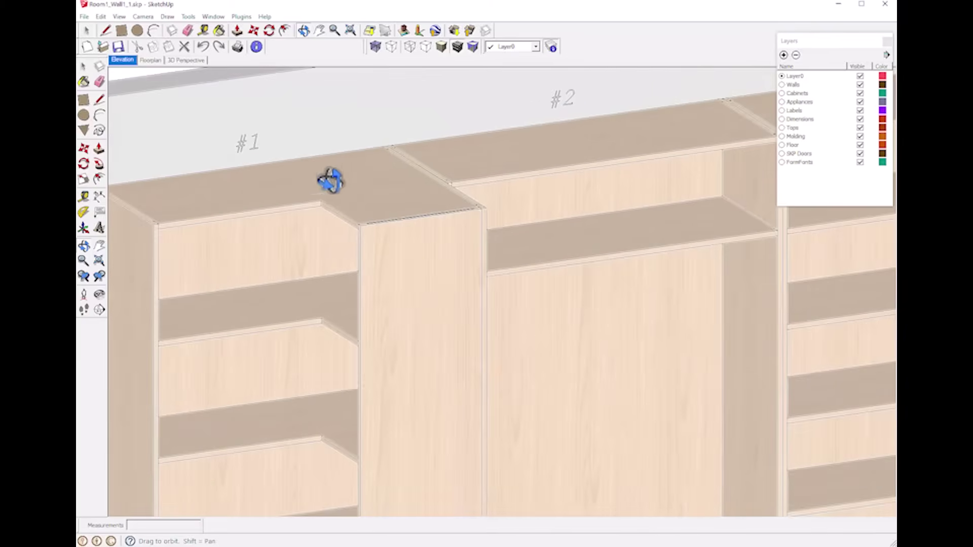
scroll(385, 187, down, 6)
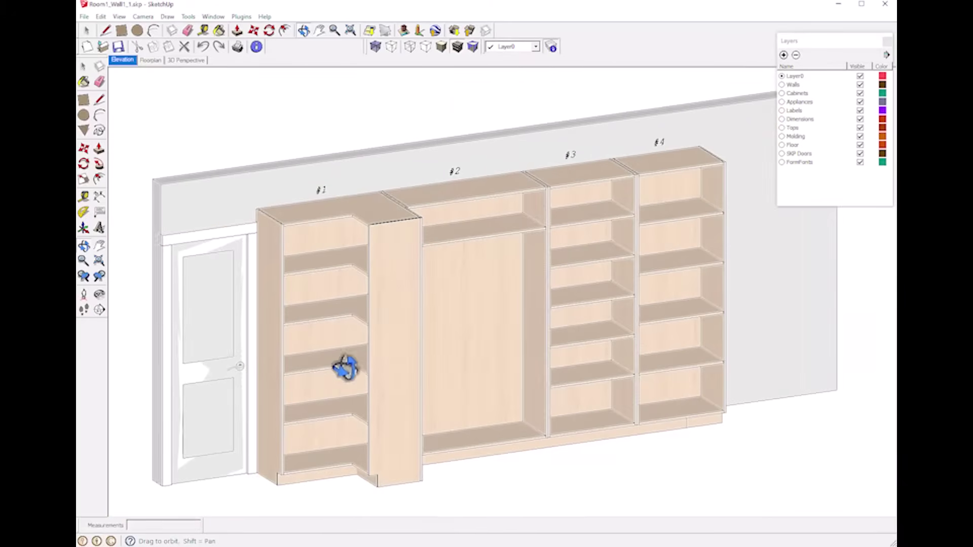
drag(434, 471, 592, 377)
scroll(430, 245, up, 8)
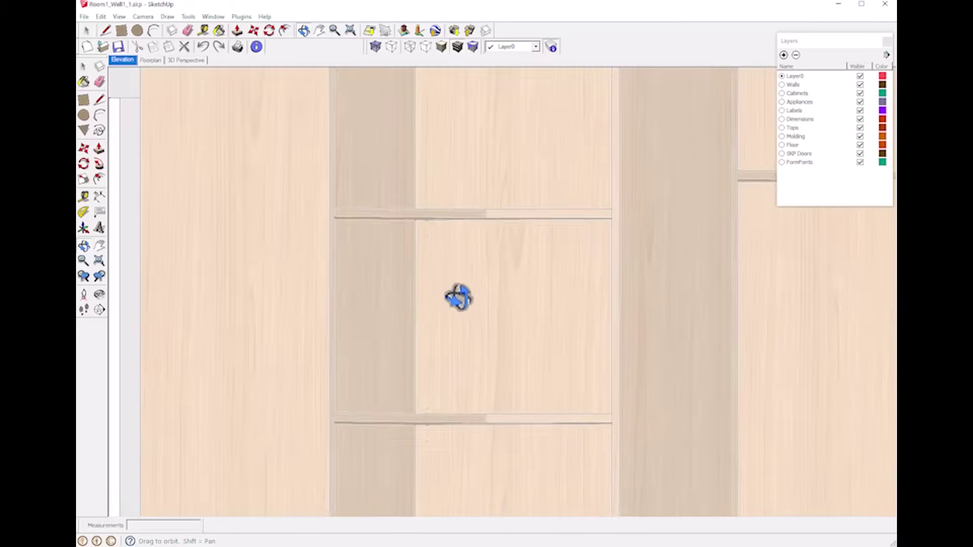
drag(459, 298, 348, 265)
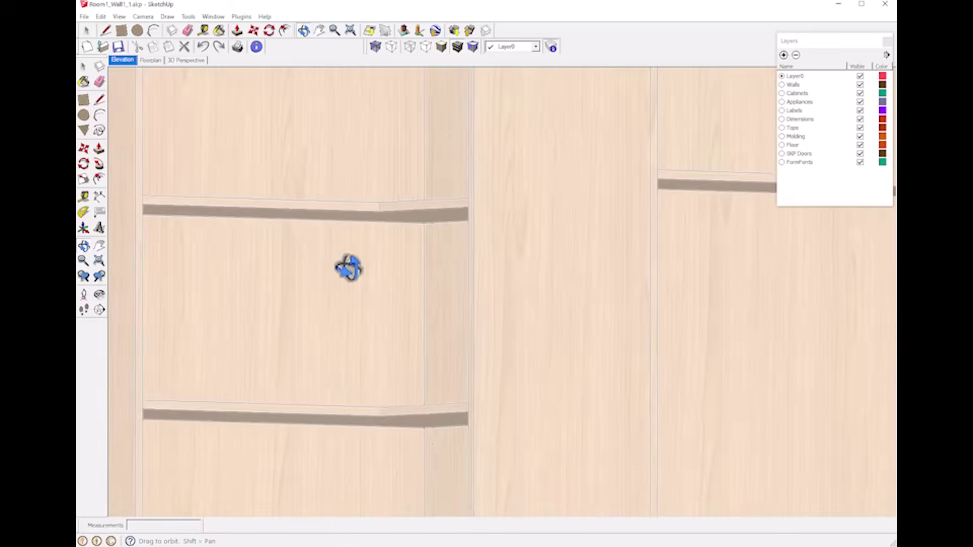
scroll(376, 263, down, 5)
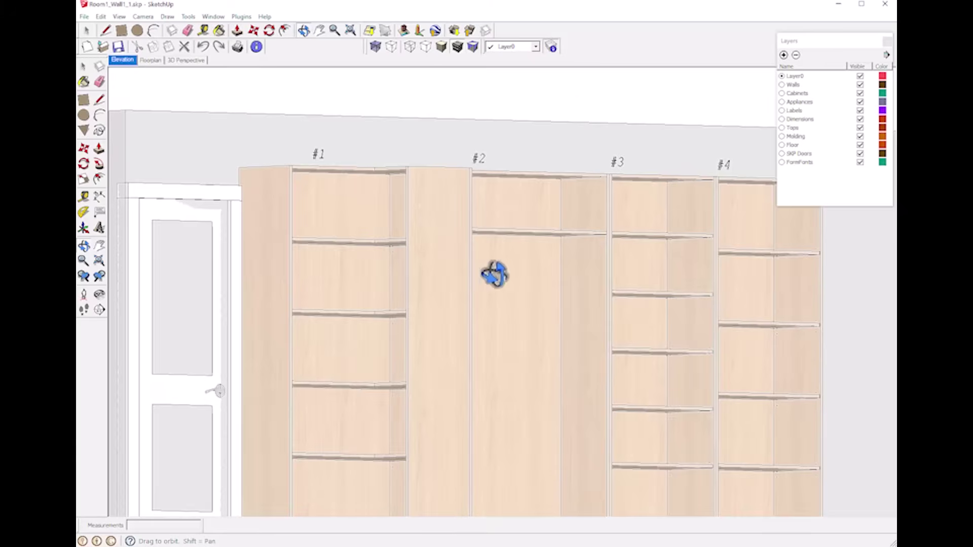
Step: Display the model in wireframe and examine the panel joints and shelf holes of the cabinets
click(390, 47)
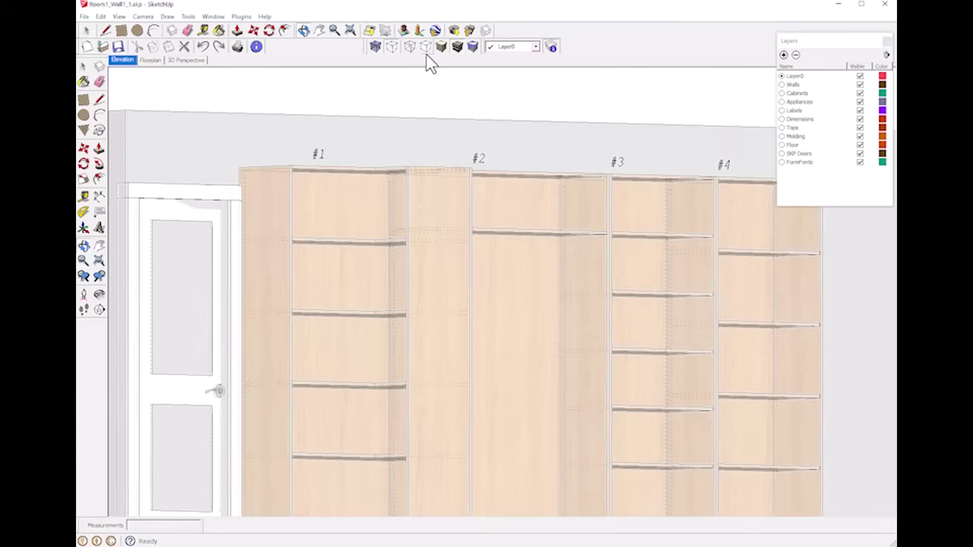
click(411, 46)
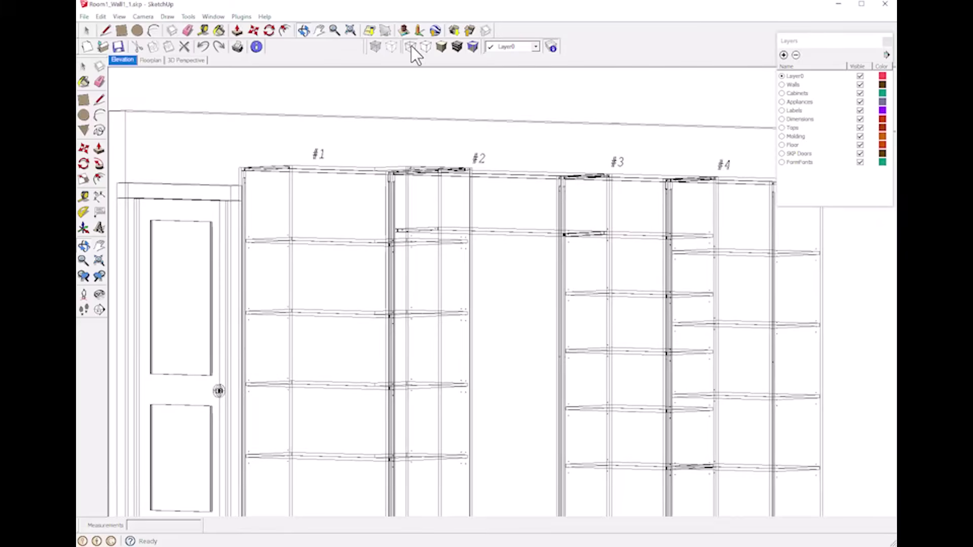
scroll(271, 280, up, 1)
scroll(304, 284, up, 1)
drag(328, 290, 471, 290)
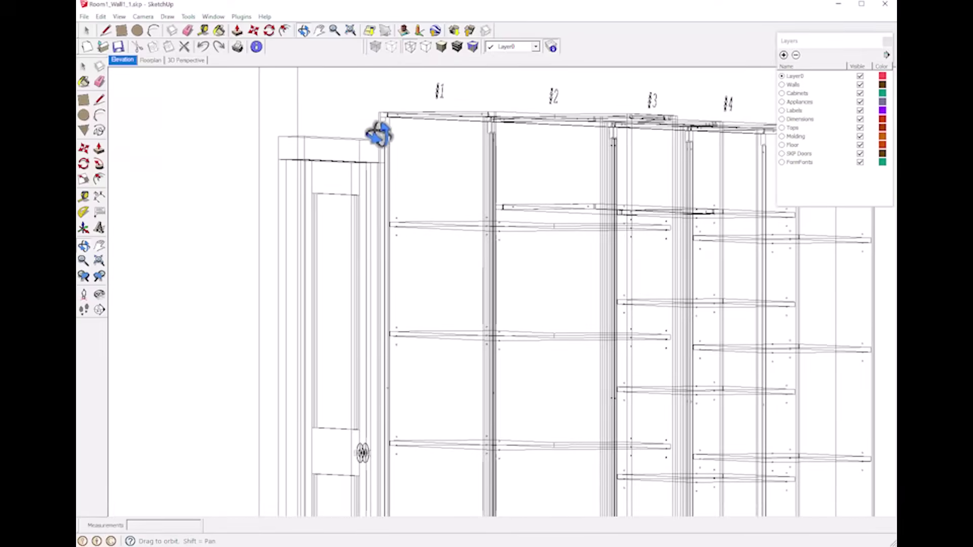
scroll(406, 137, up, 5)
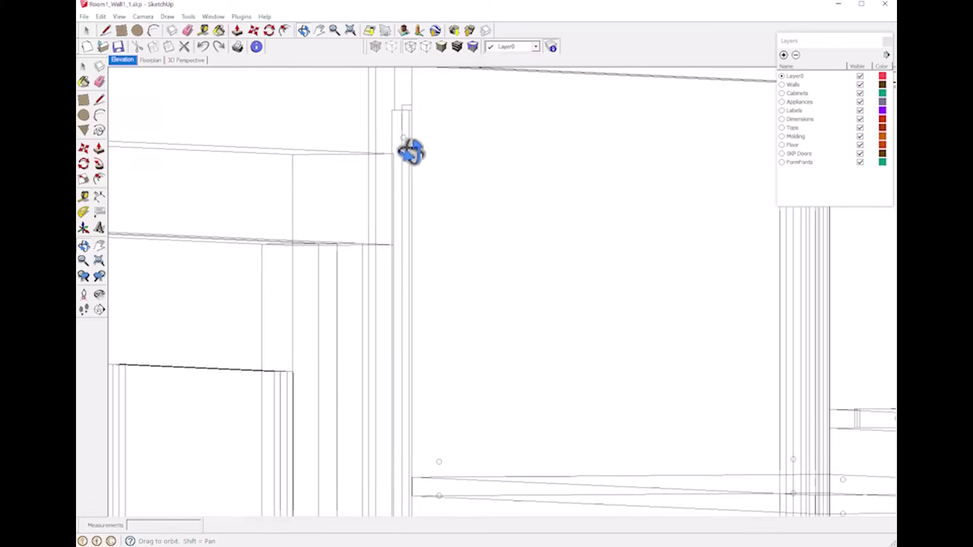
scroll(411, 167, down, 6)
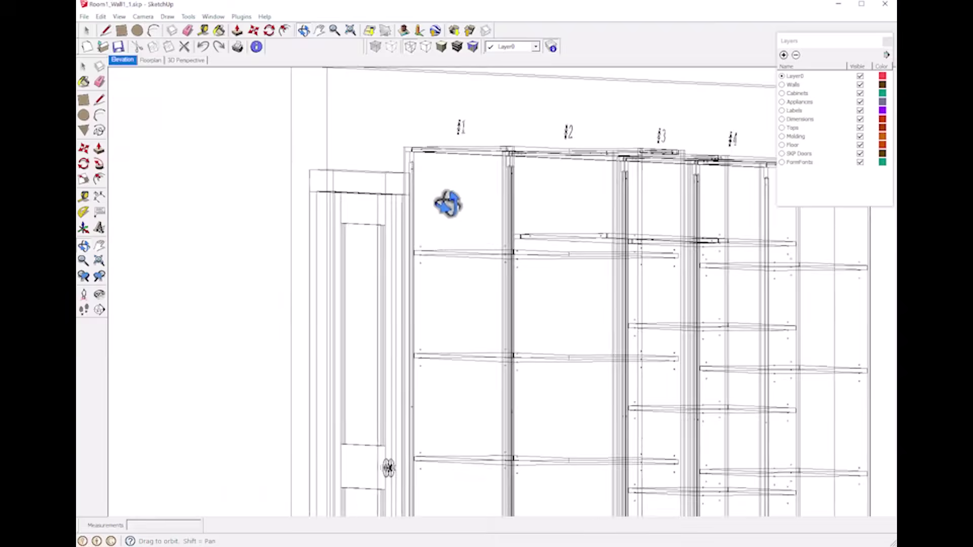
scroll(507, 290, up, 3)
scroll(365, 282, up, 2)
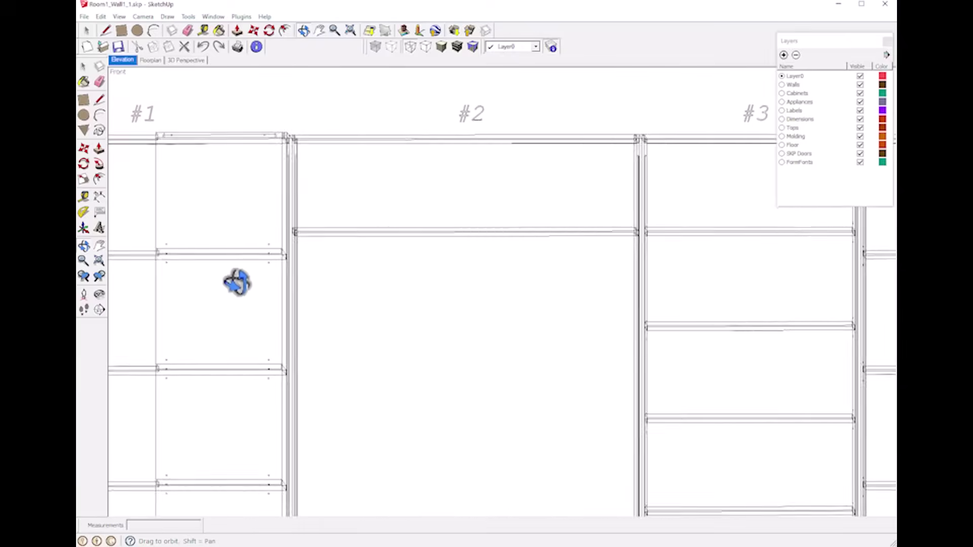
scroll(412, 256, down, 4)
drag(545, 295, 578, 289)
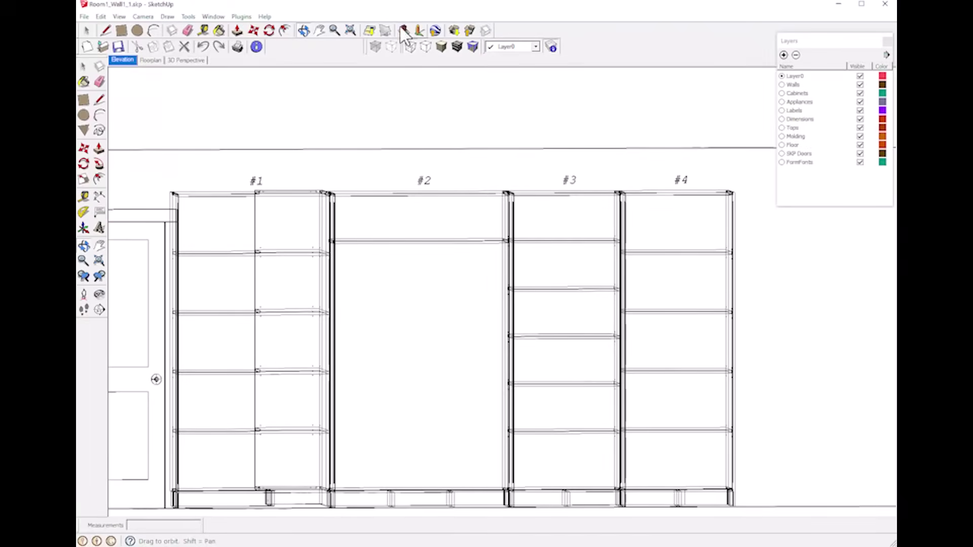
Step: Return the model to shaded display, check the cabinets in X-ray mode and switch X-ray off
click(442, 47)
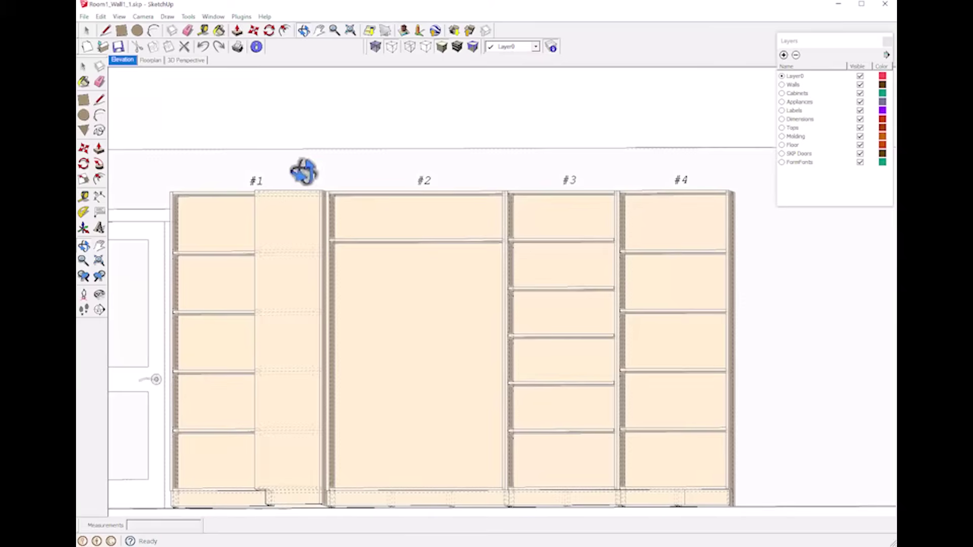
click(375, 46)
drag(398, 157, 451, 82)
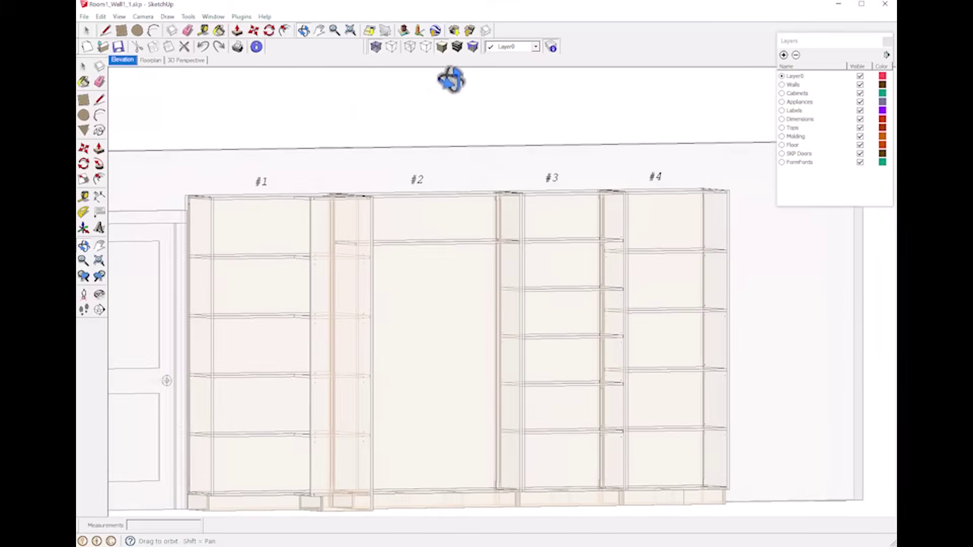
click(377, 47)
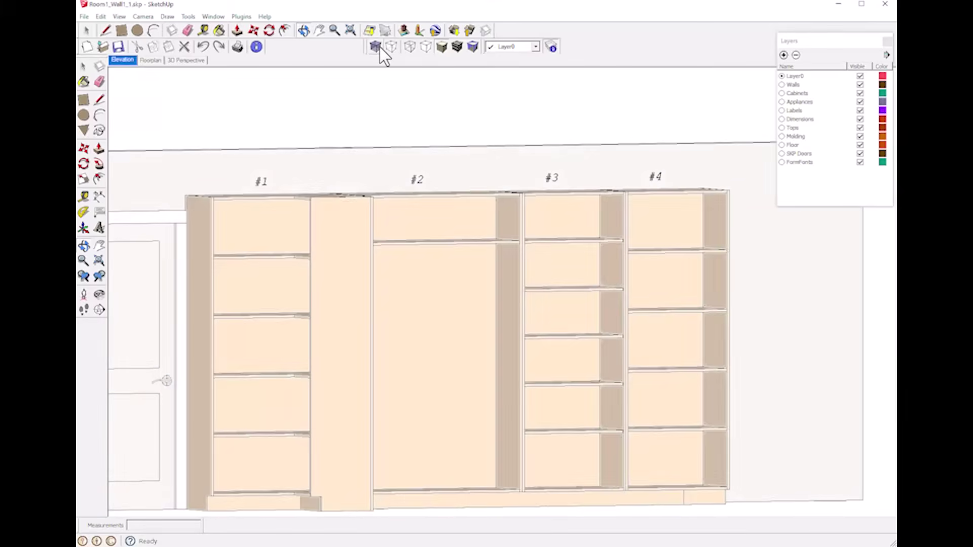
Step: Move cabinet #4 out of the wall run to a free spot in front of cabinet #1
drag(540, 190, 649, 324)
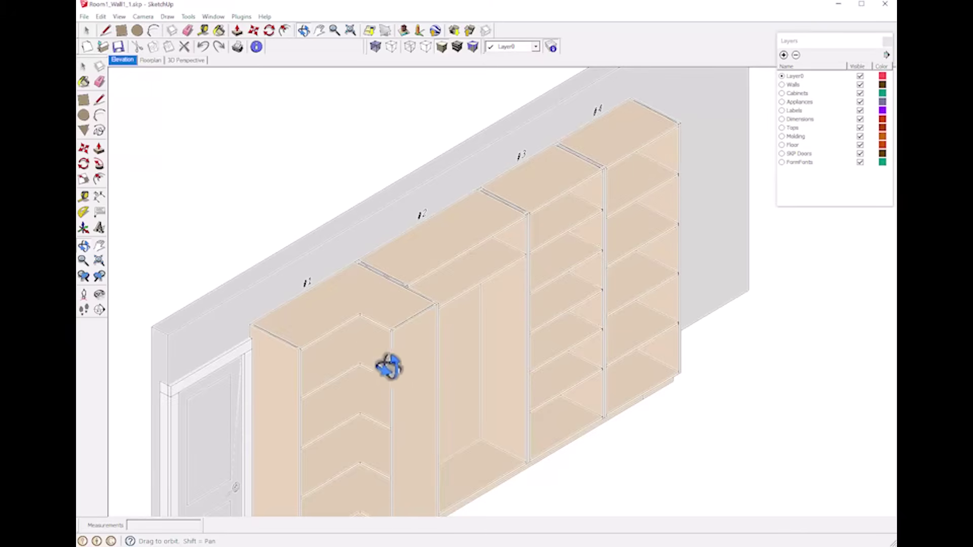
drag(240, 274, 202, 260)
drag(343, 288, 225, 258)
drag(284, 271, 85, 290)
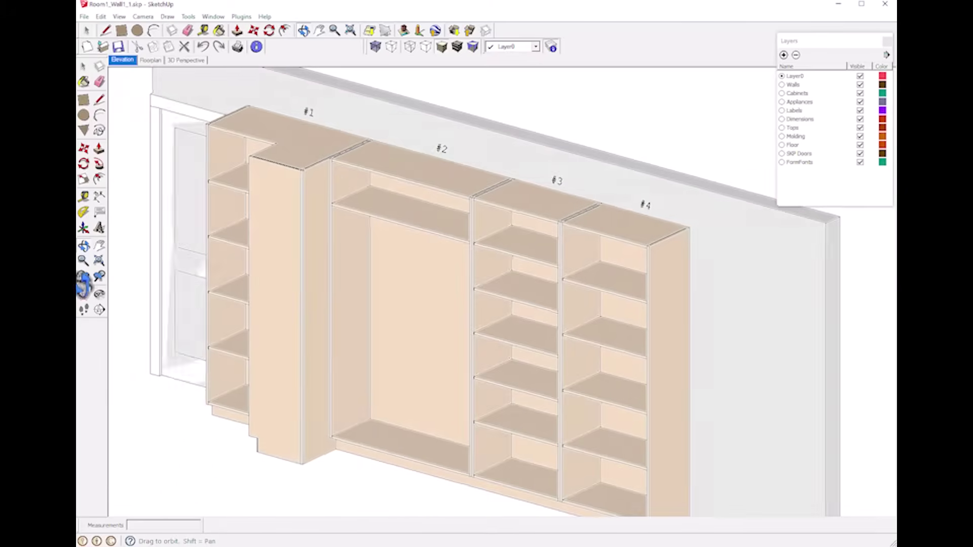
drag(265, 308, 238, 305)
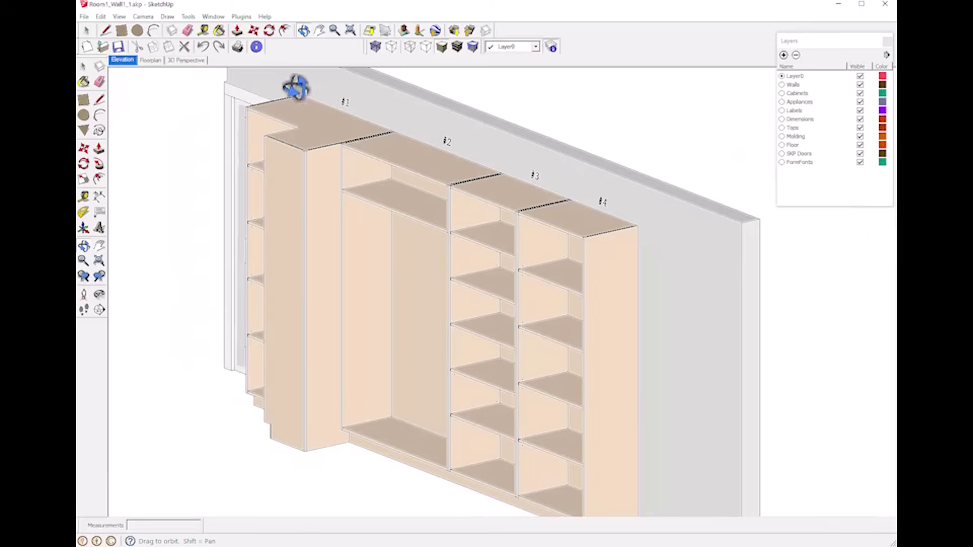
click(254, 30)
click(615, 298)
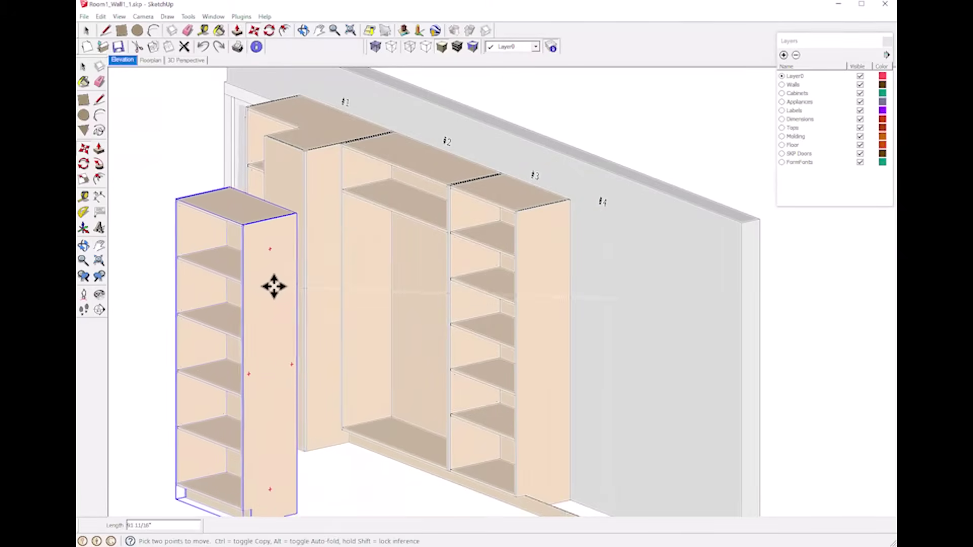
click(267, 270)
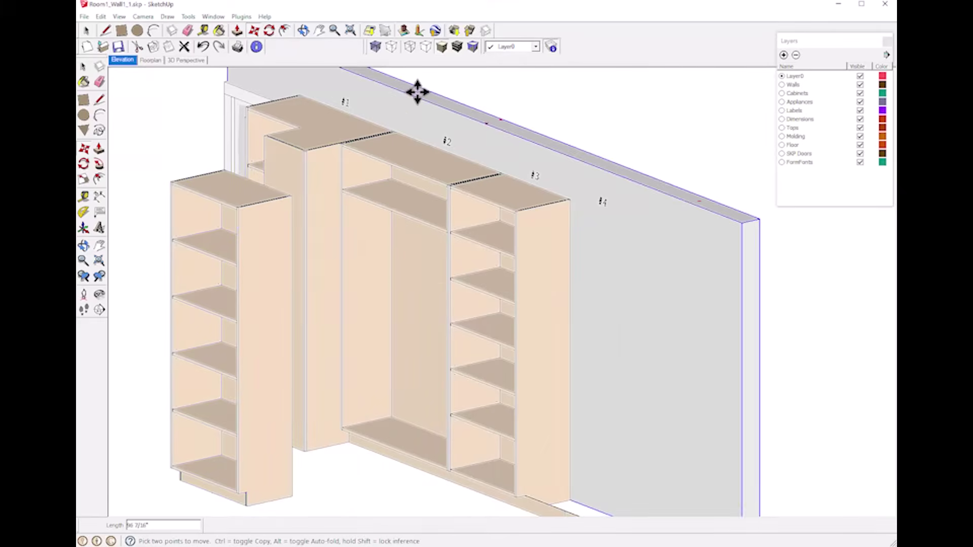
Step: Rotate the moved-out cabinet a quarter turn on the floor plane so its open shelves face the door side
click(267, 28)
scroll(376, 130, down, 4)
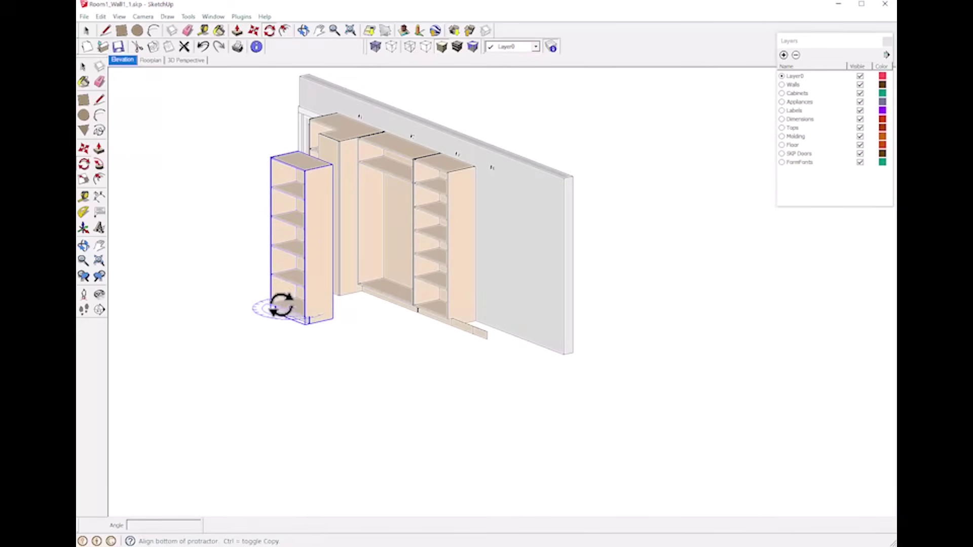
click(253, 293)
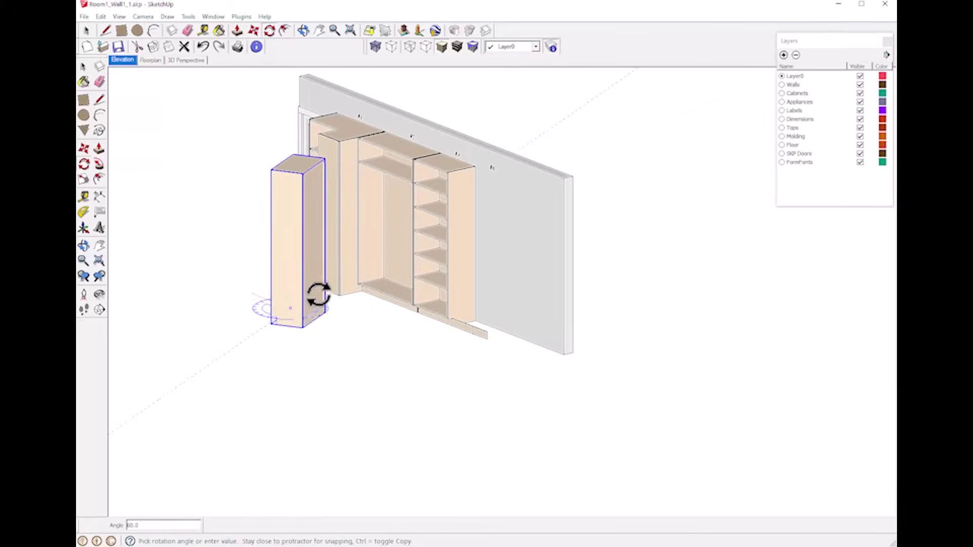
click(351, 297)
Step: Move the rotated cabinet against the projecting leg of cabinet #1 and inspect the new arrangement from the door side
click(253, 30)
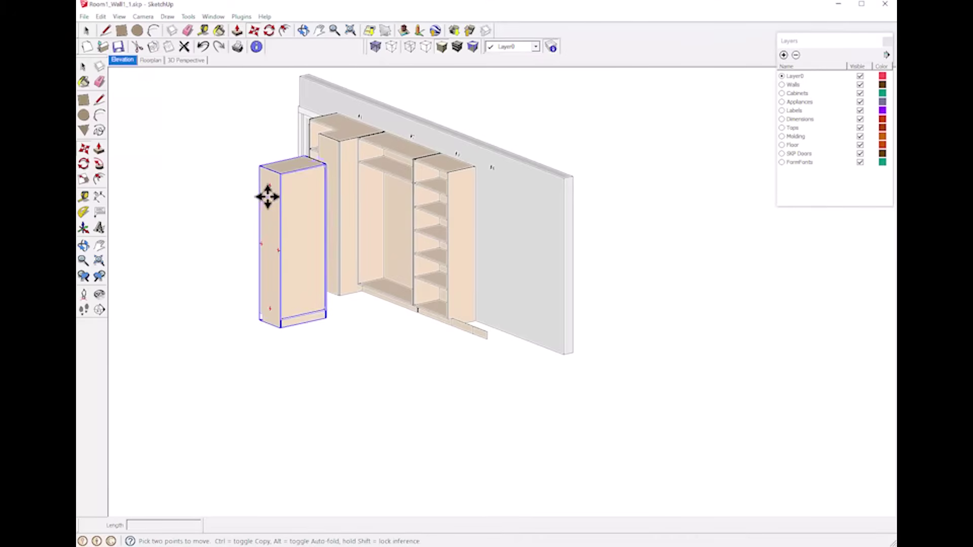
scroll(289, 213, up, 3)
click(313, 223)
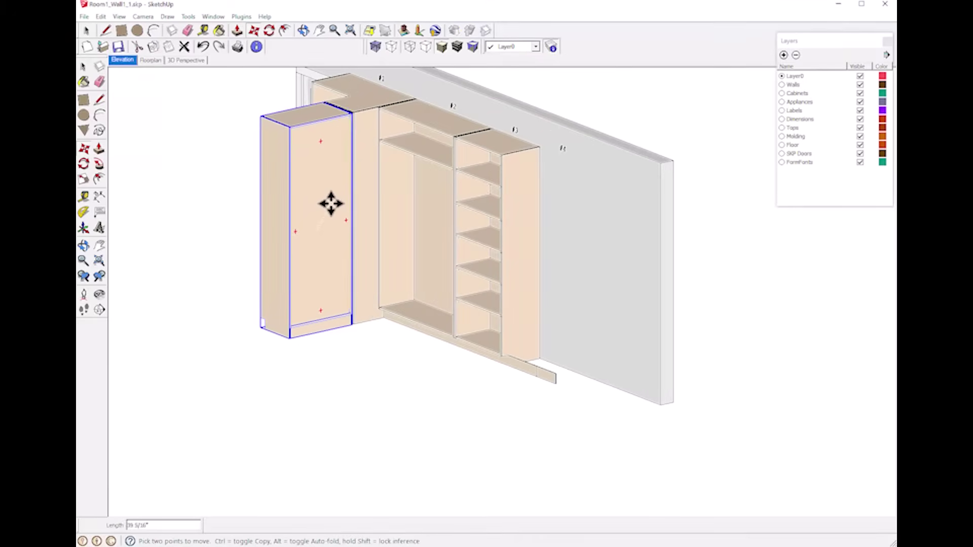
click(330, 205)
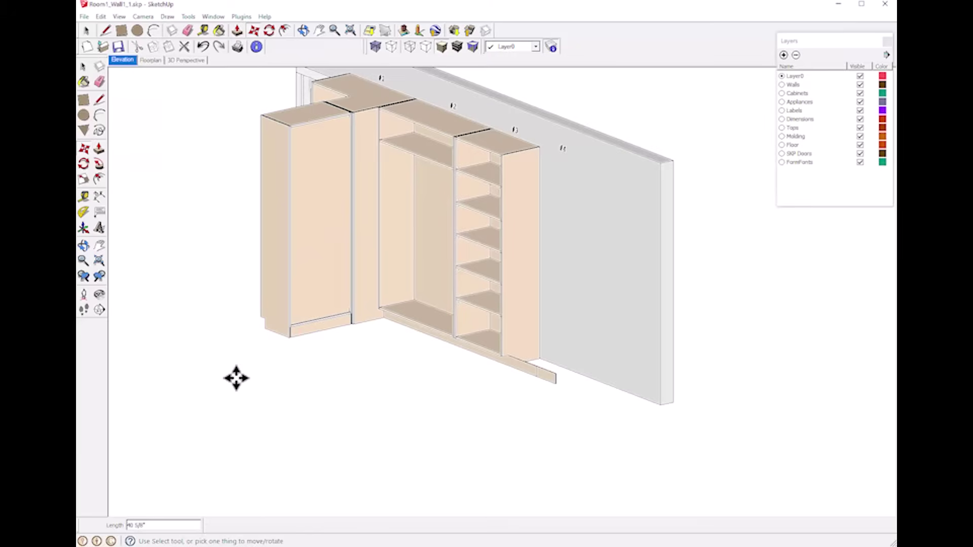
click(303, 30)
drag(151, 262, 788, 208)
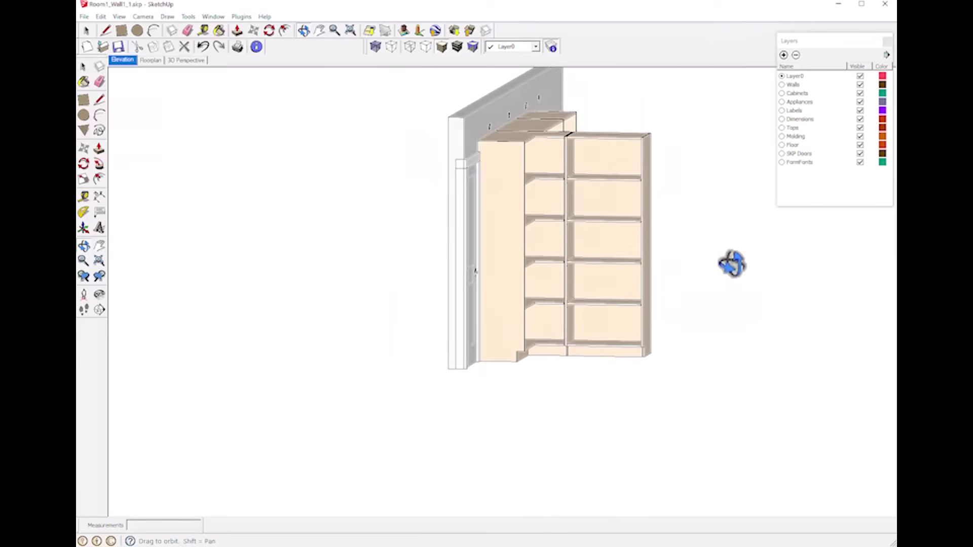
scroll(595, 267, up, 5)
scroll(598, 268, down, 5)
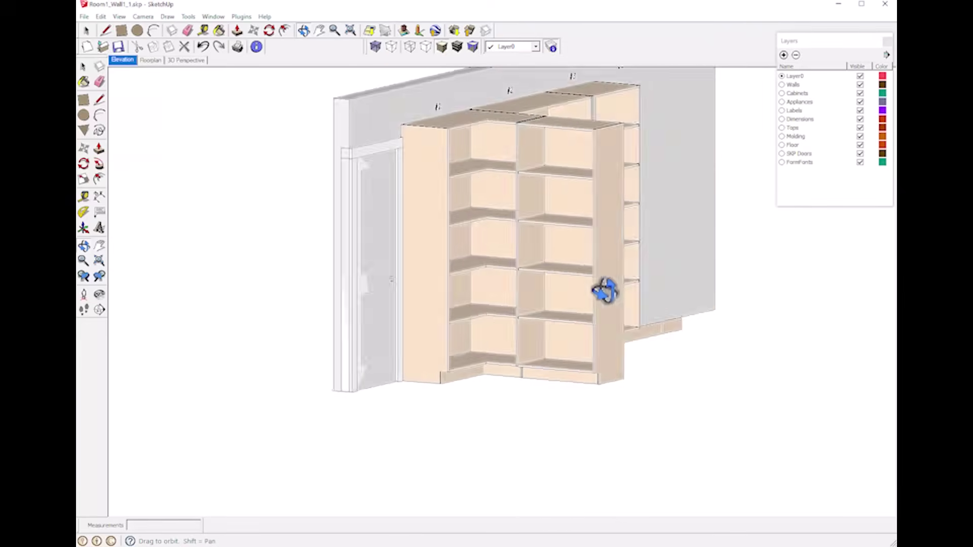
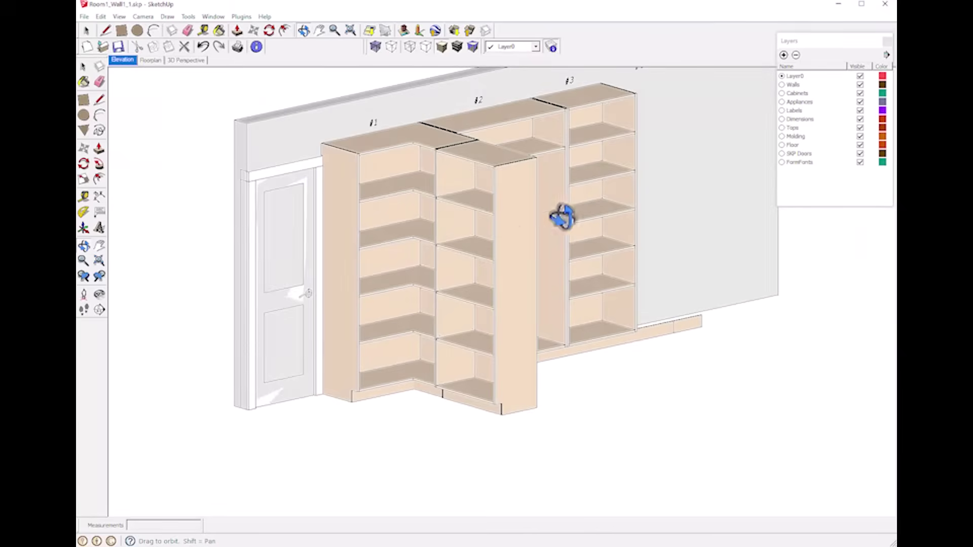
Step: Close the SketchUp model without saving its changes and return to the Mozaik elevation of Wall #2
click(881, 5)
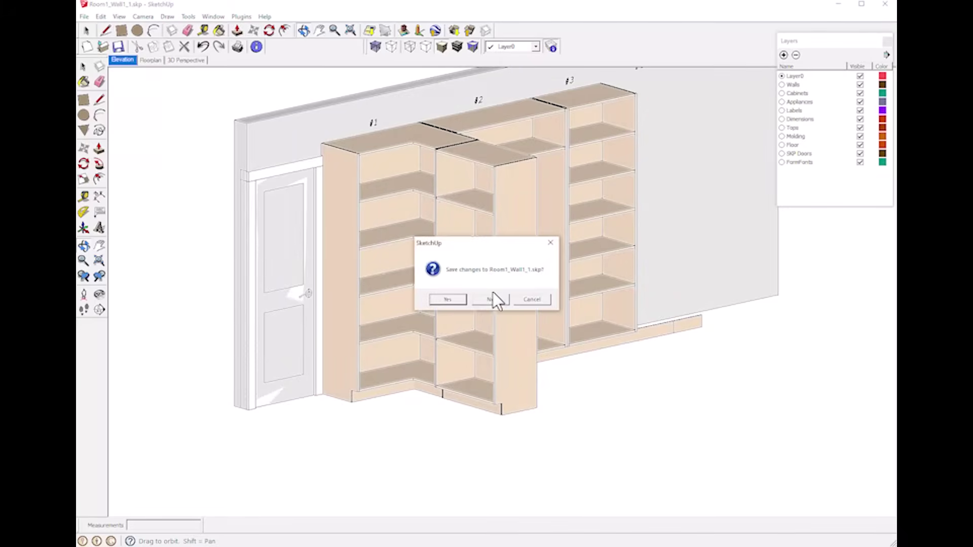
click(486, 299)
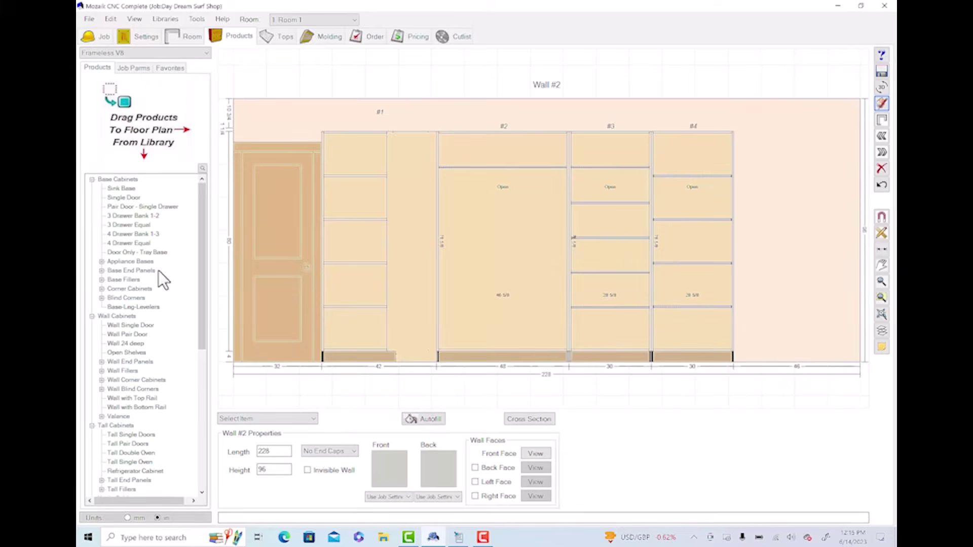
Step: Compare the tall single and pair door products, and place a Tall Single Doors cabinet on Wall #2 directly beside cabinet #4
scroll(159, 271, down, 2)
scroll(171, 269, down, 4)
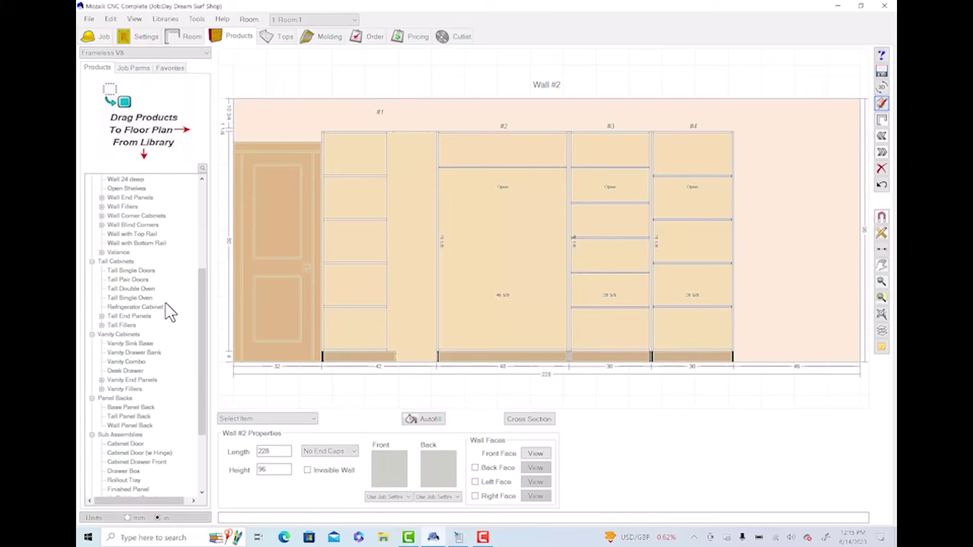
click(139, 272)
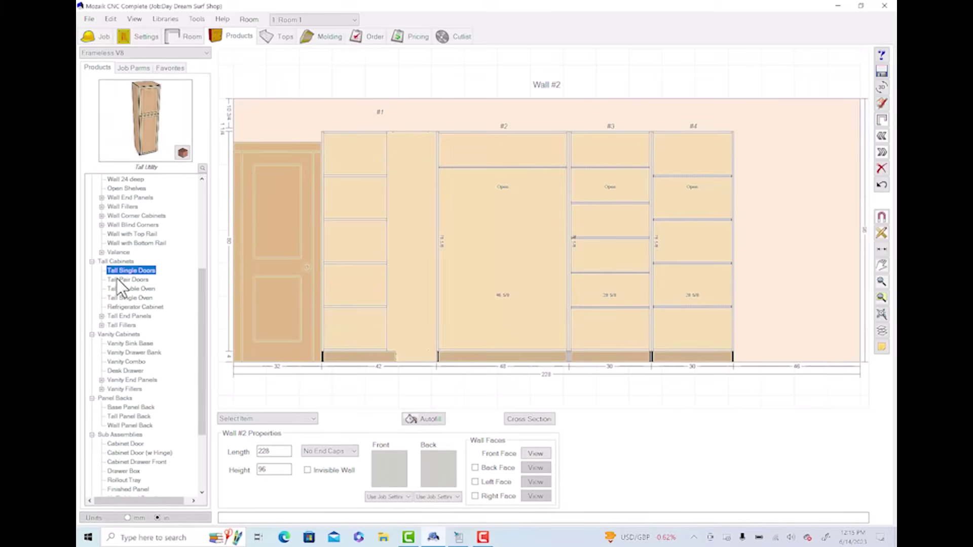
click(117, 280)
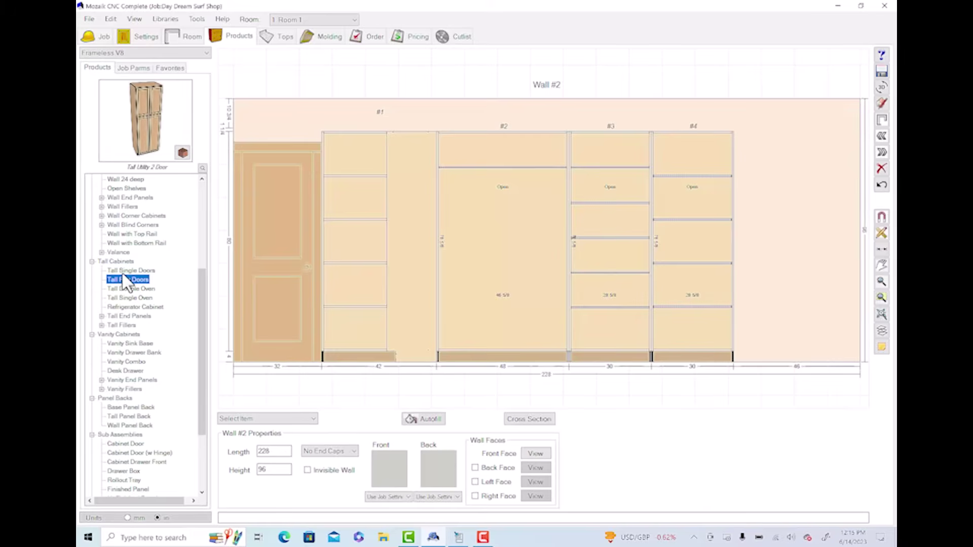
click(124, 270)
click(136, 280)
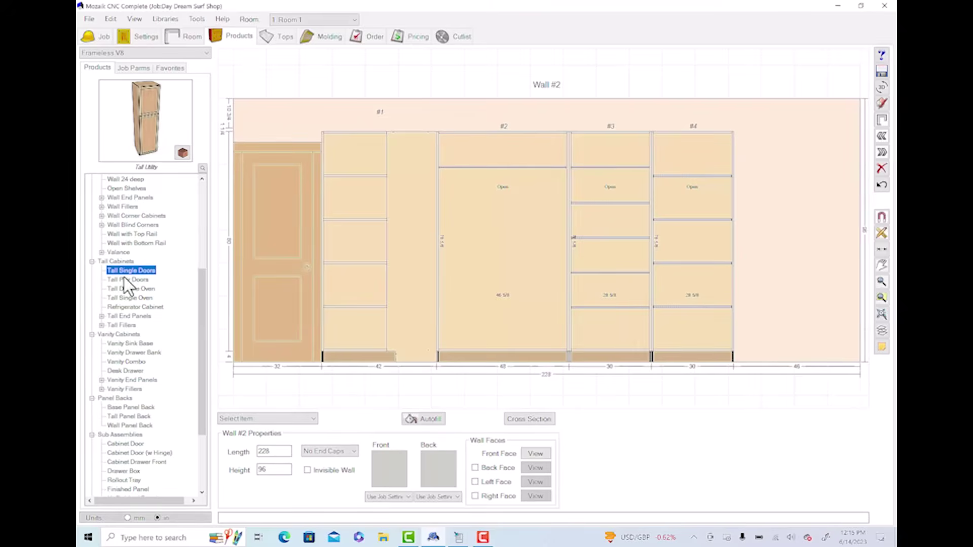
drag(129, 270, 734, 260)
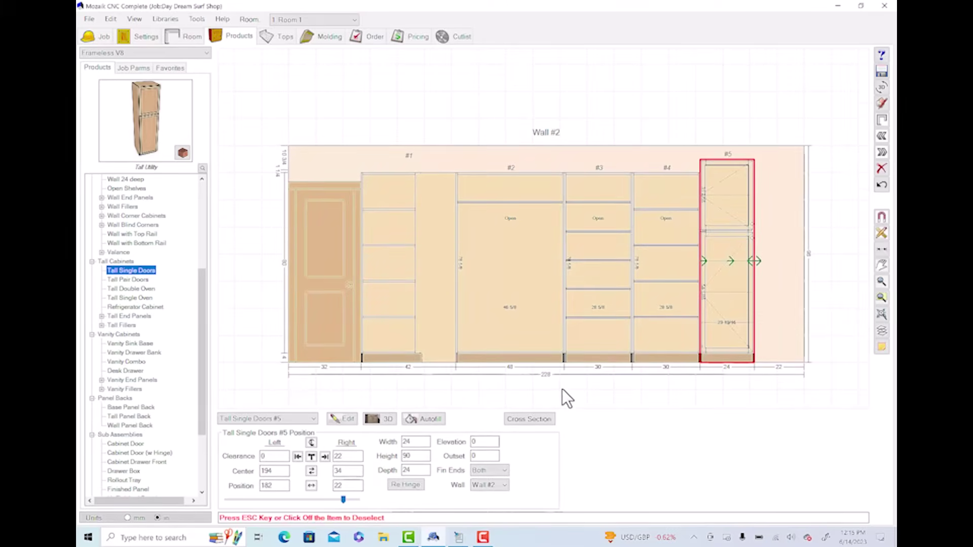
Step: Check the size of cabinet #4 and set cabinet #5 to width 30, height 84 and depth 18 inches
click(663, 225)
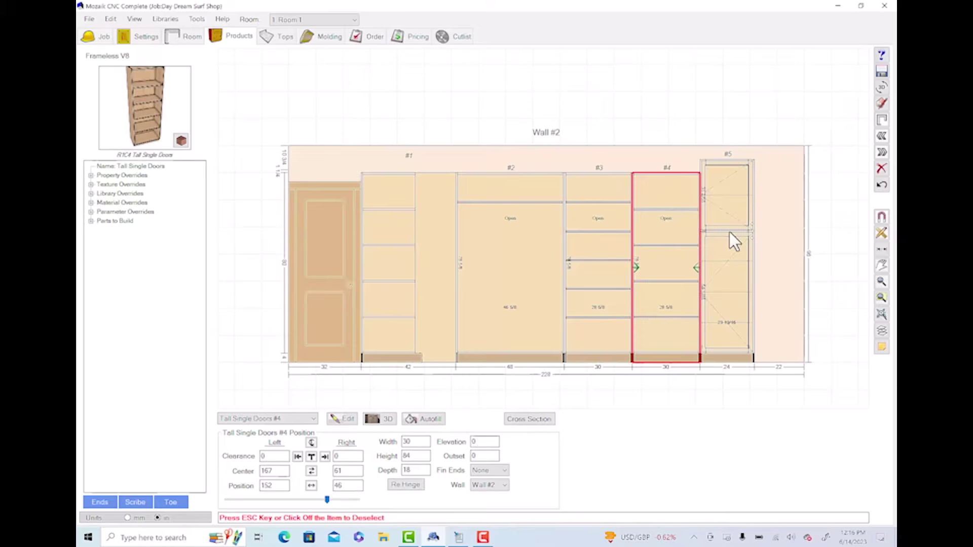
click(707, 246)
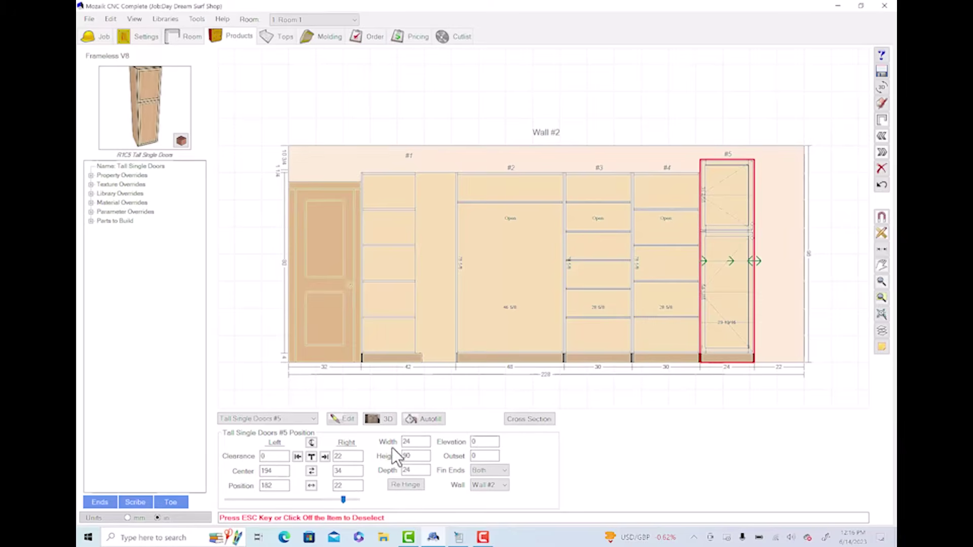
double_click(419, 442)
text(30)
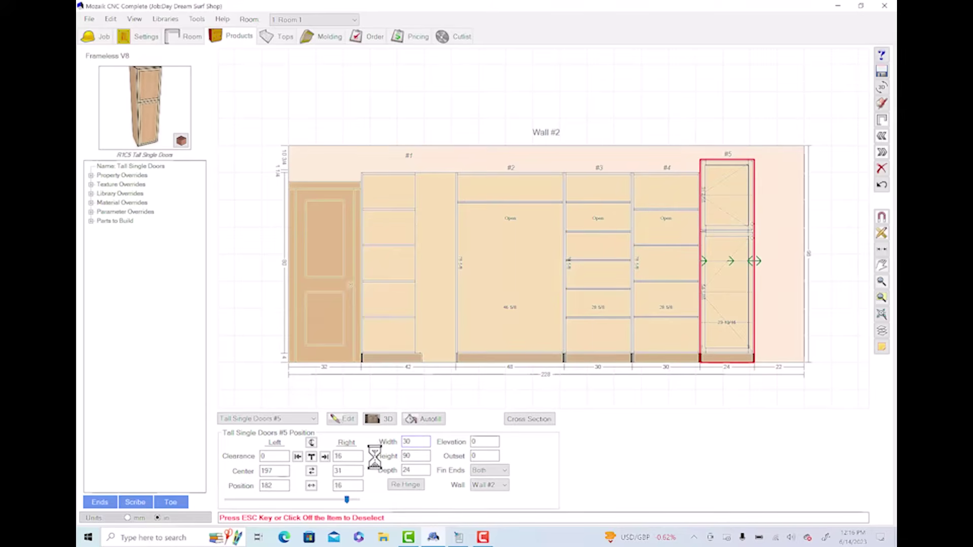
key(Tab)
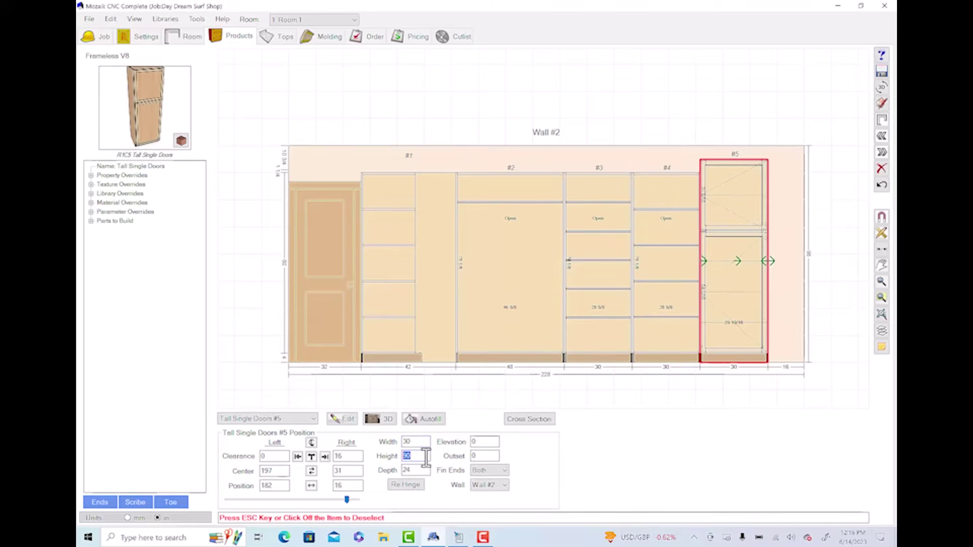
text(84)
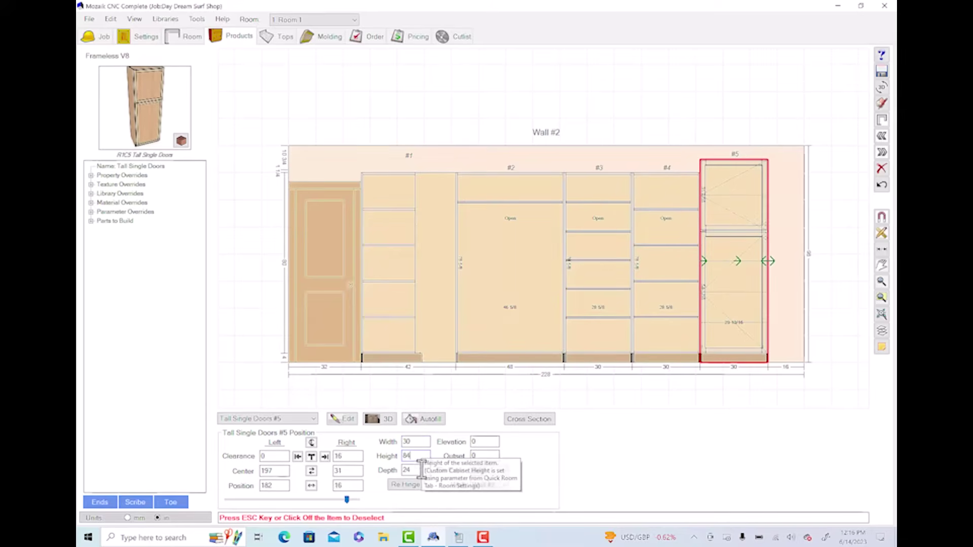
key(Tab)
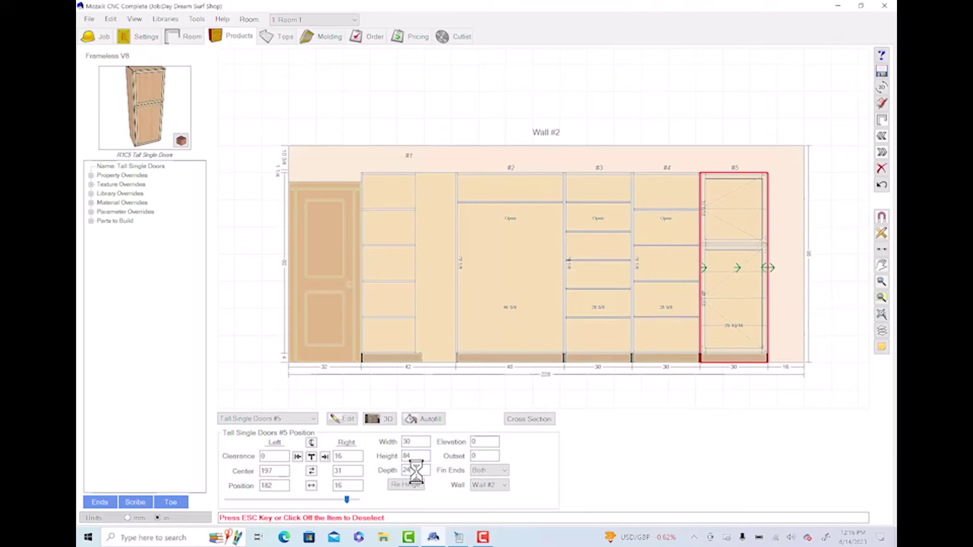
key(BackSpace)
text(18)
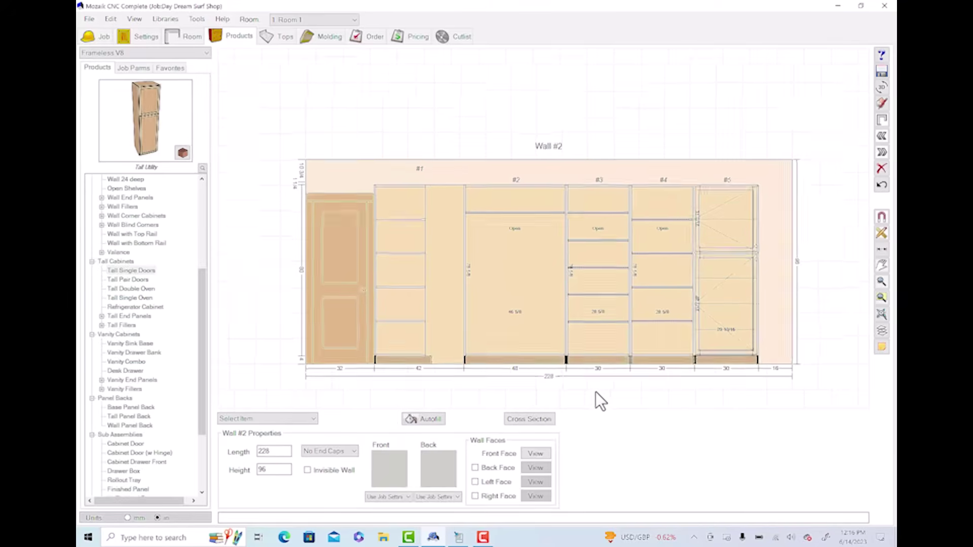
Step: Set the finished ends of cabinet #5 to None
click(736, 306)
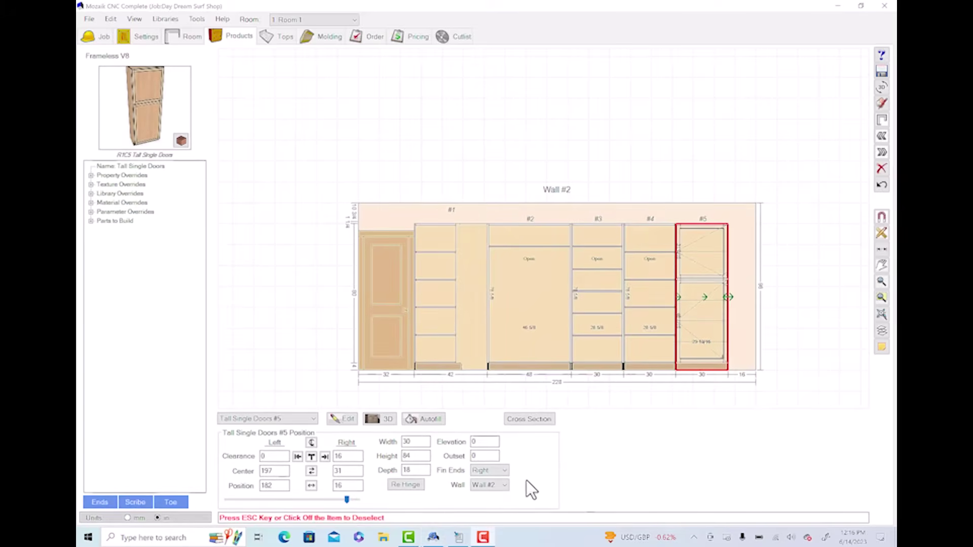
click(500, 471)
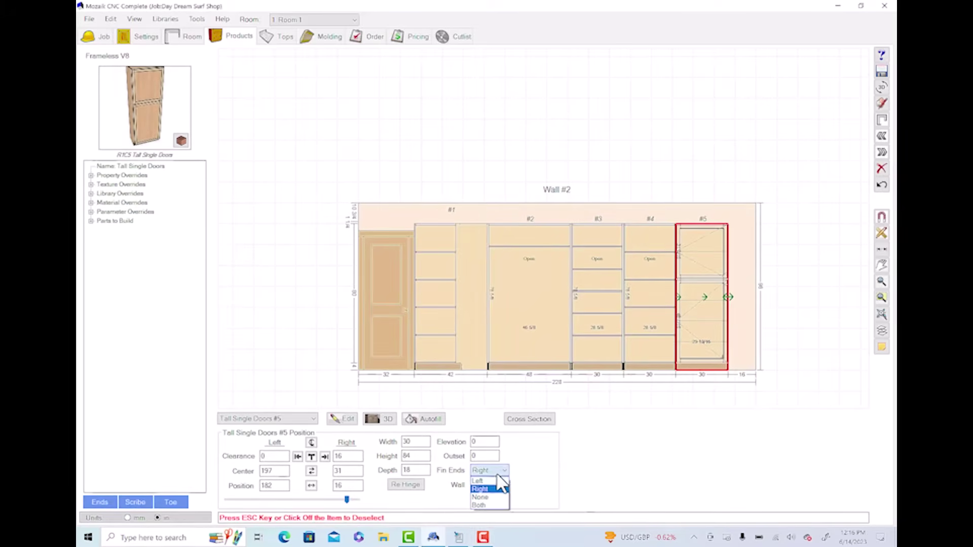
click(481, 498)
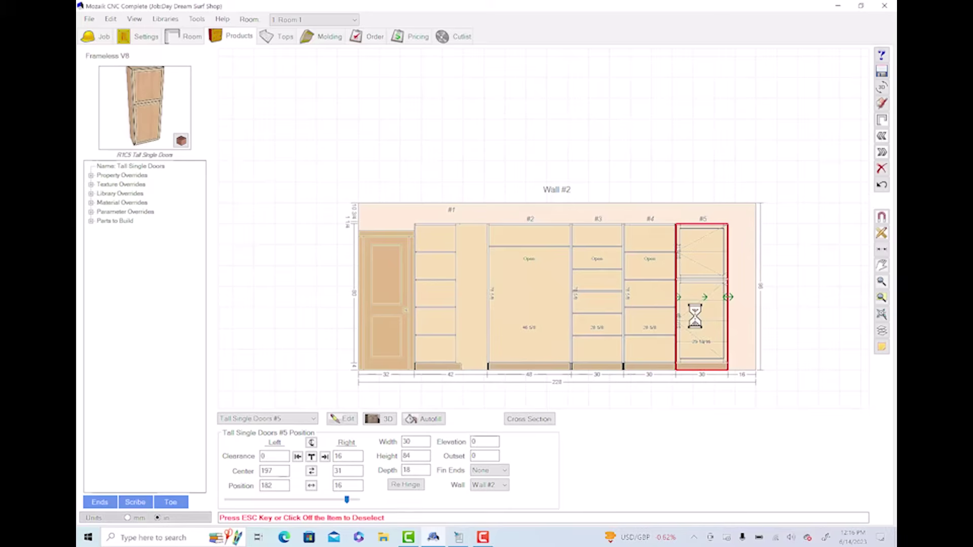
Step: Open cabinet #5 in the product editor and clear its face so that both doors are removed
click(342, 418)
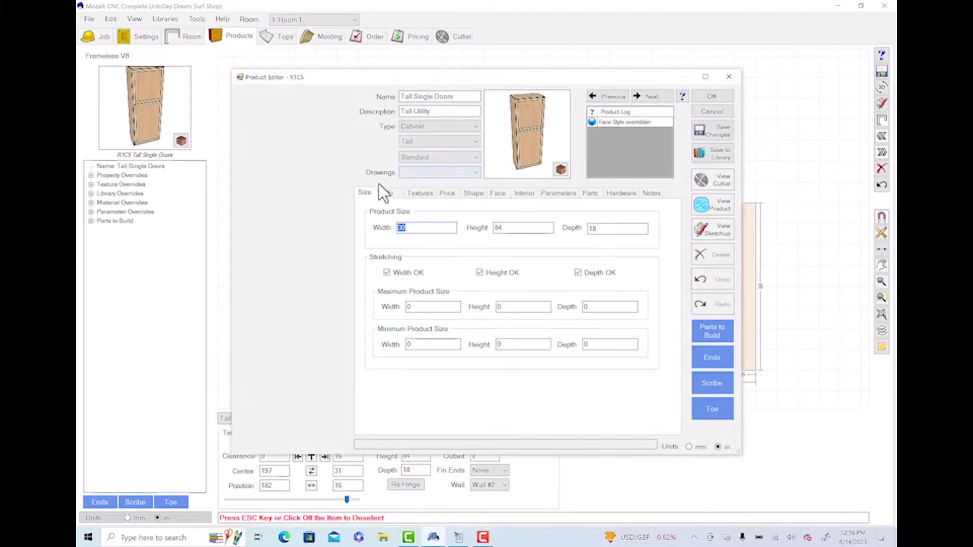
drag(533, 130, 497, 183)
scroll(528, 134, up, 3)
click(496, 194)
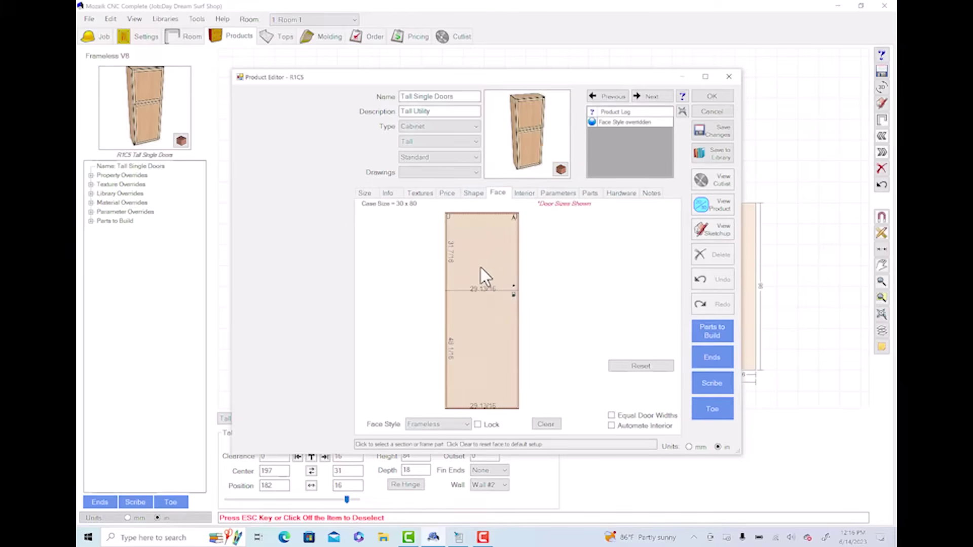
click(481, 268)
click(543, 425)
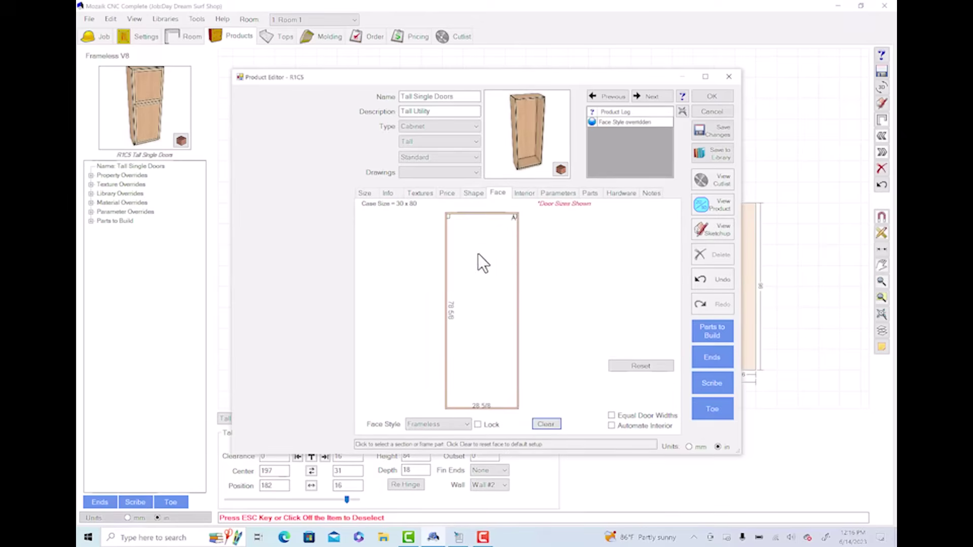
Step: Split the interior of cabinet #5 horizontally into 5 equal sections with adjustable shelves, accept the product edits and deselect the cabinet
click(524, 193)
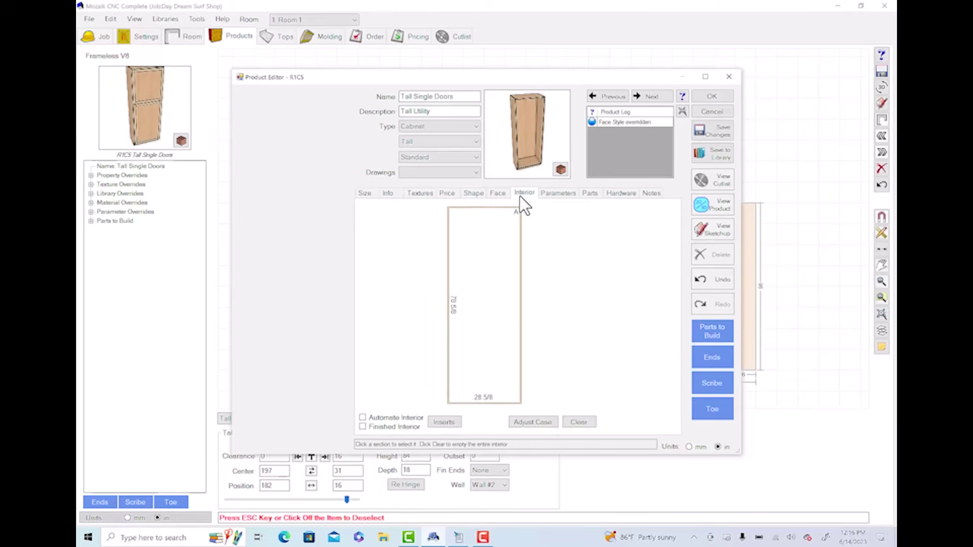
click(473, 287)
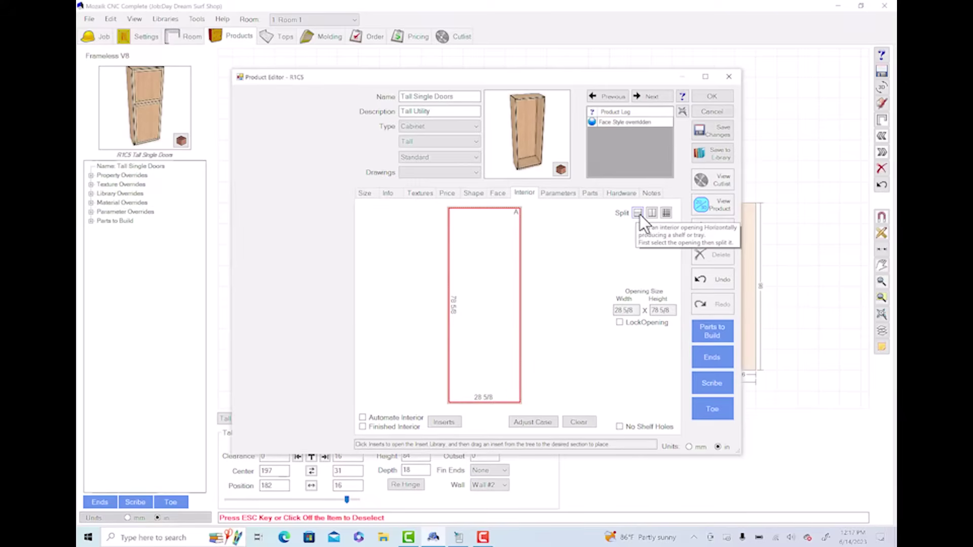
click(666, 213)
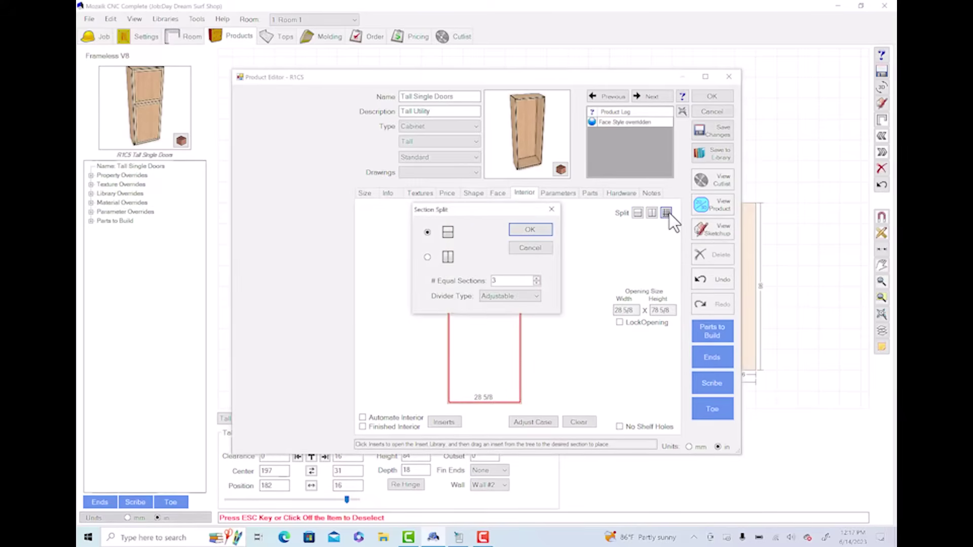
drag(459, 211, 593, 209)
click(670, 277)
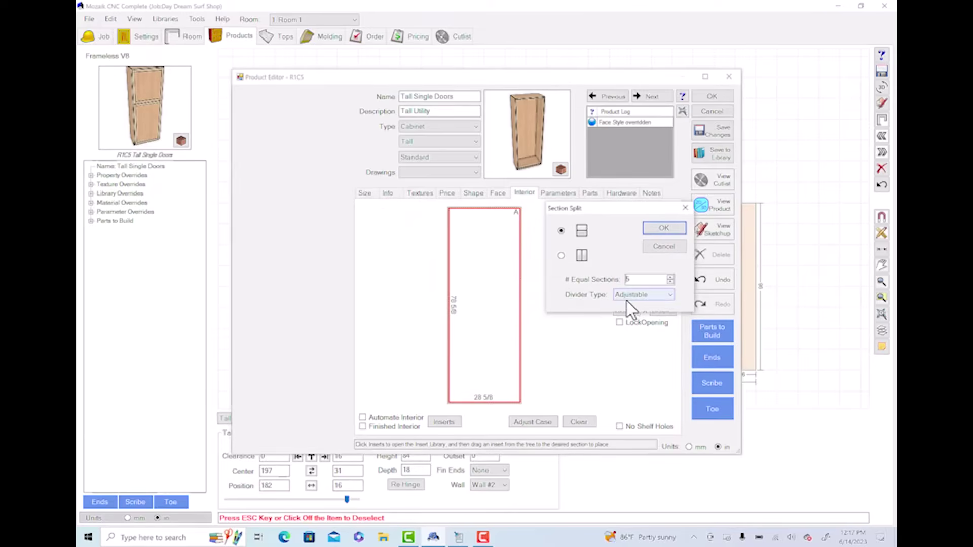
click(664, 229)
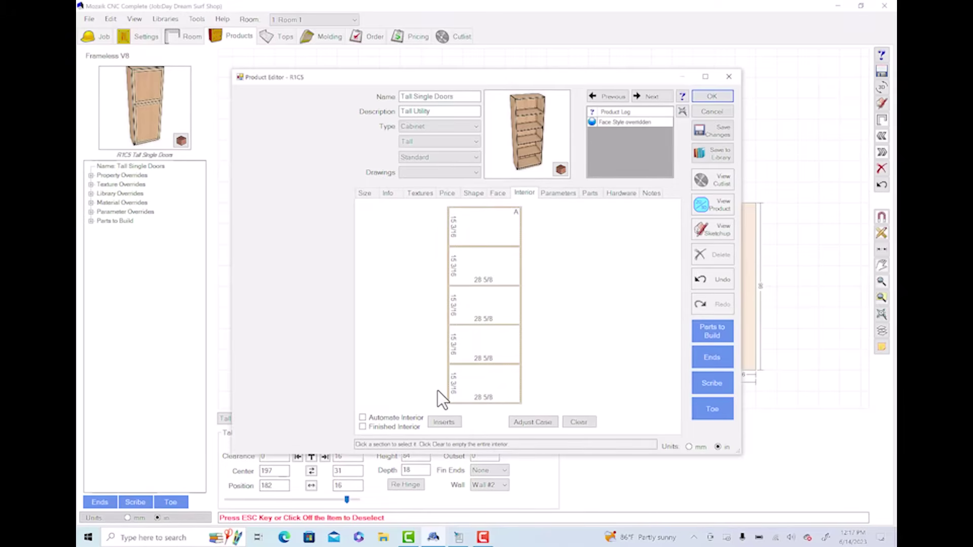
click(712, 96)
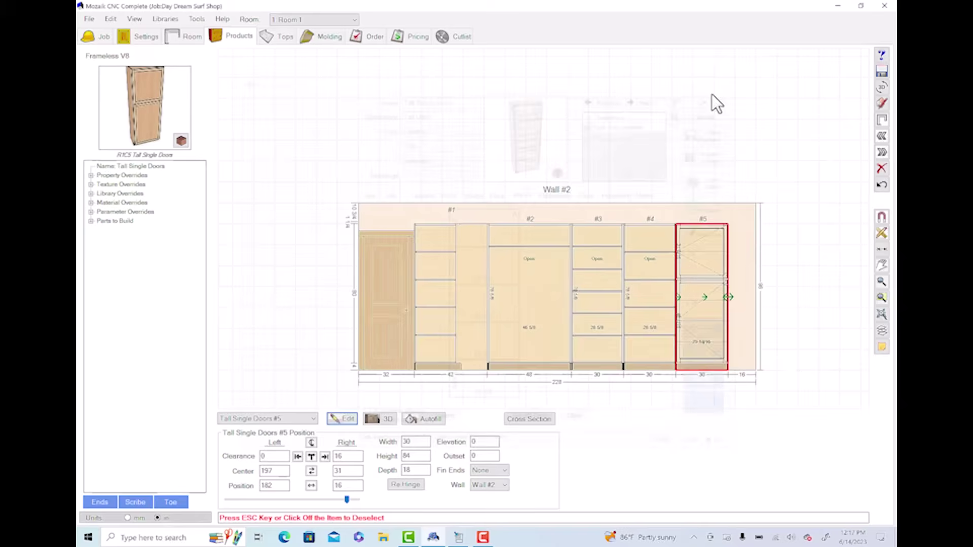
scroll(711, 276, up, 4)
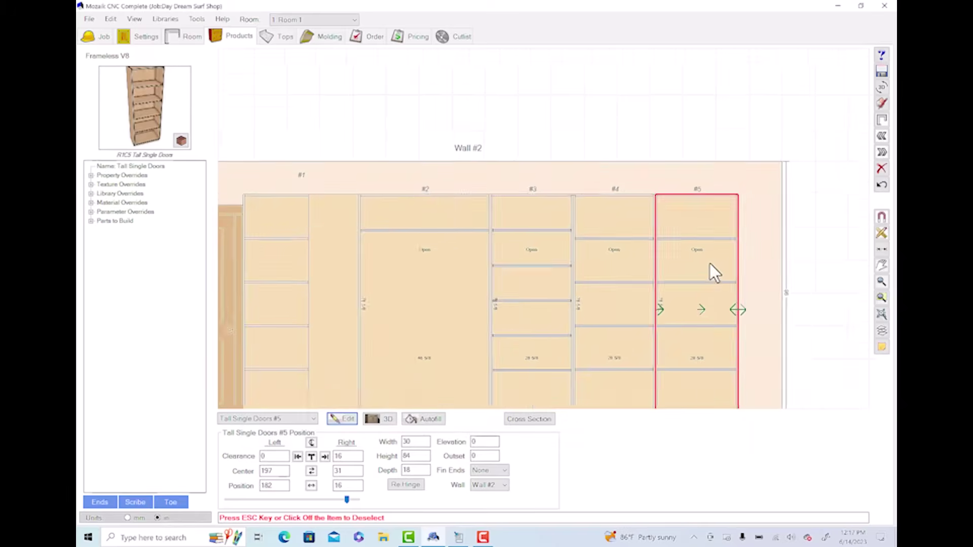
click(784, 217)
scroll(777, 227, down, 3)
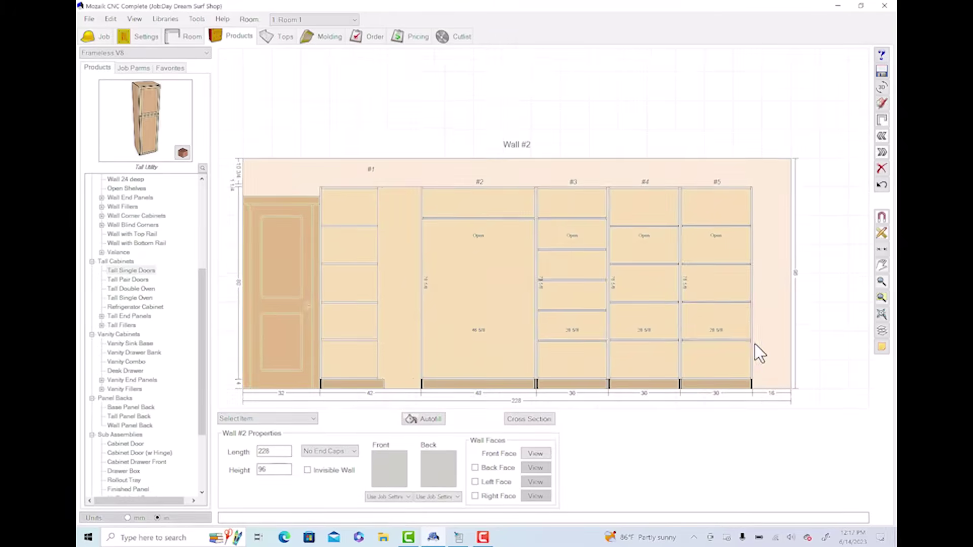
Step: Reopen cabinet #5 in the product editor and review its face, interior sections and hardware list
scroll(750, 345, up, 2)
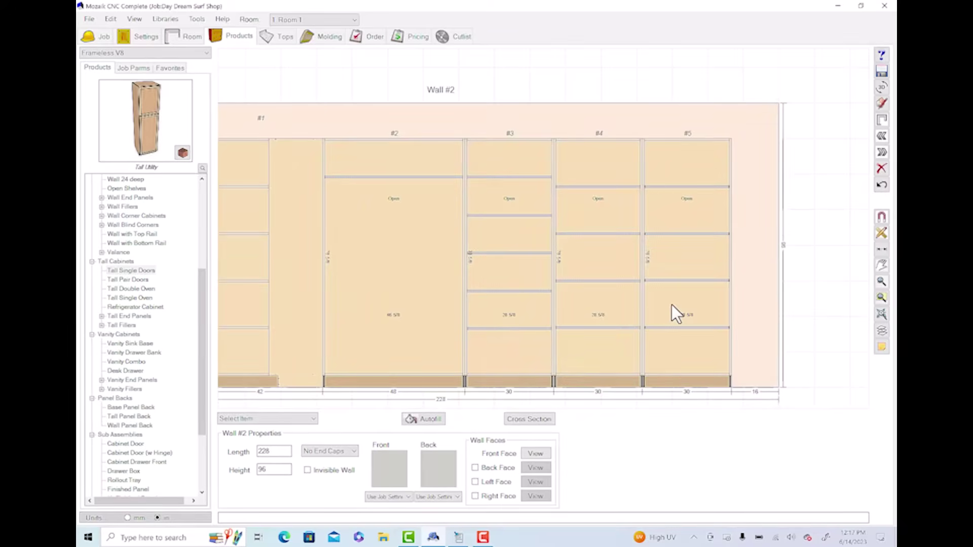
click(672, 215)
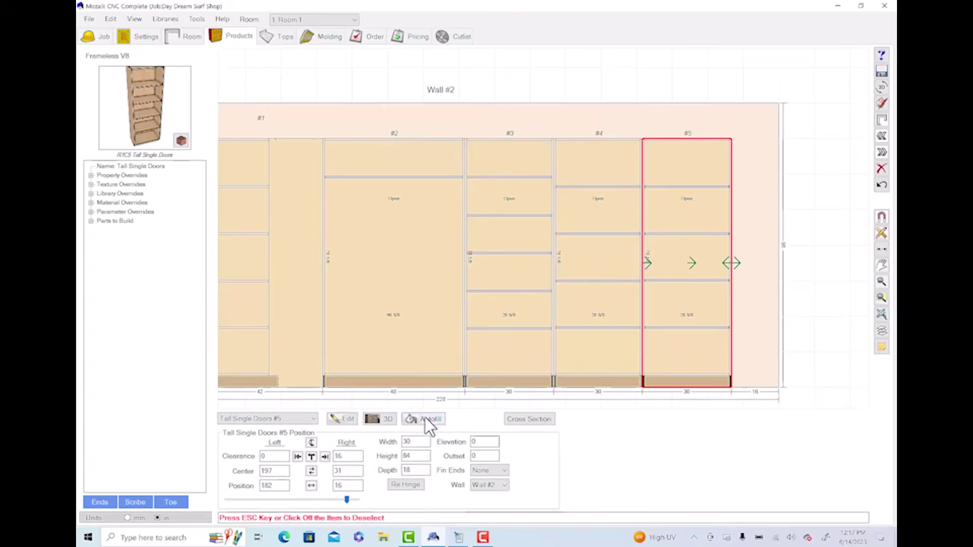
click(335, 418)
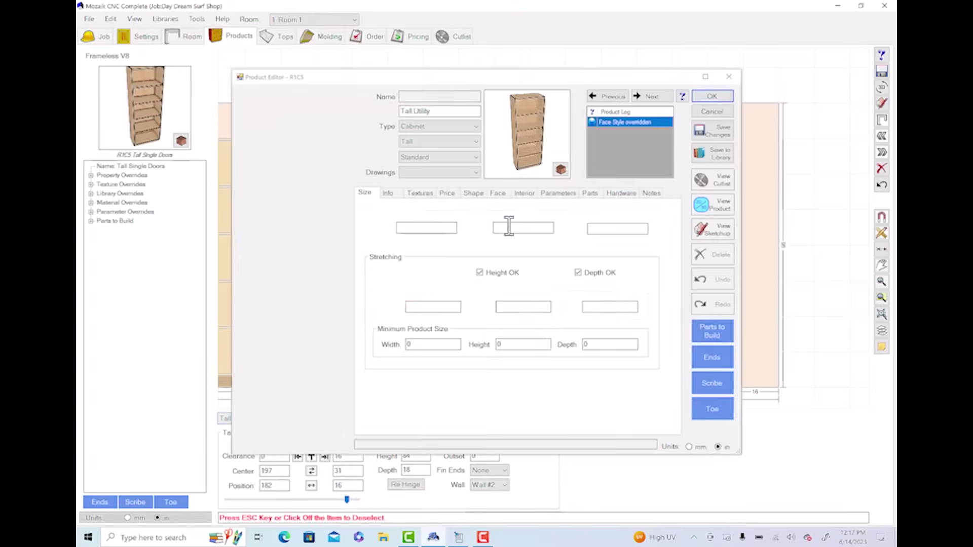
click(504, 192)
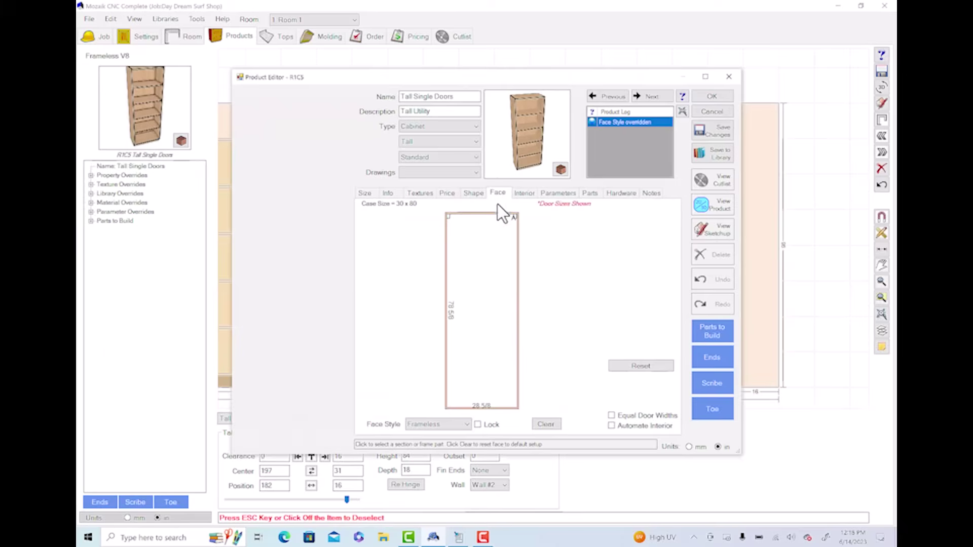
click(524, 196)
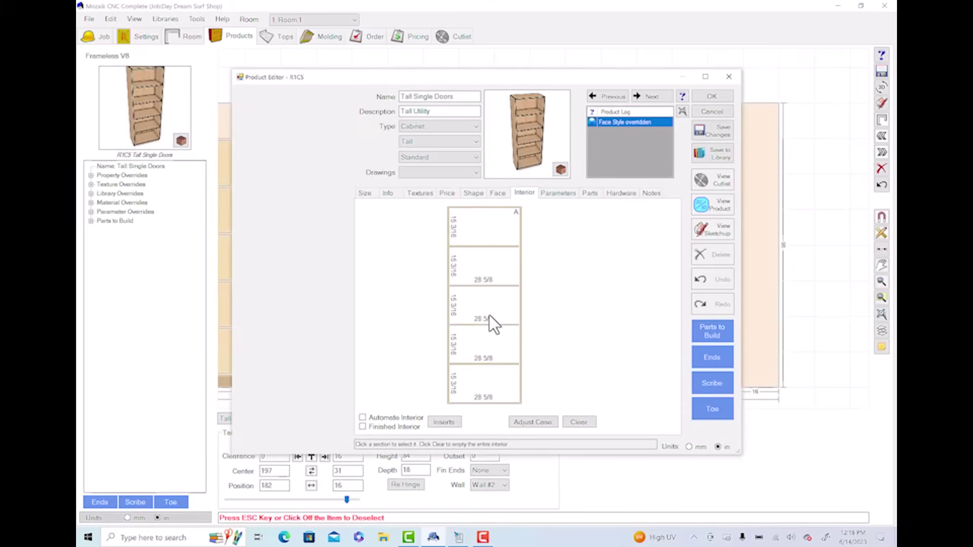
click(610, 193)
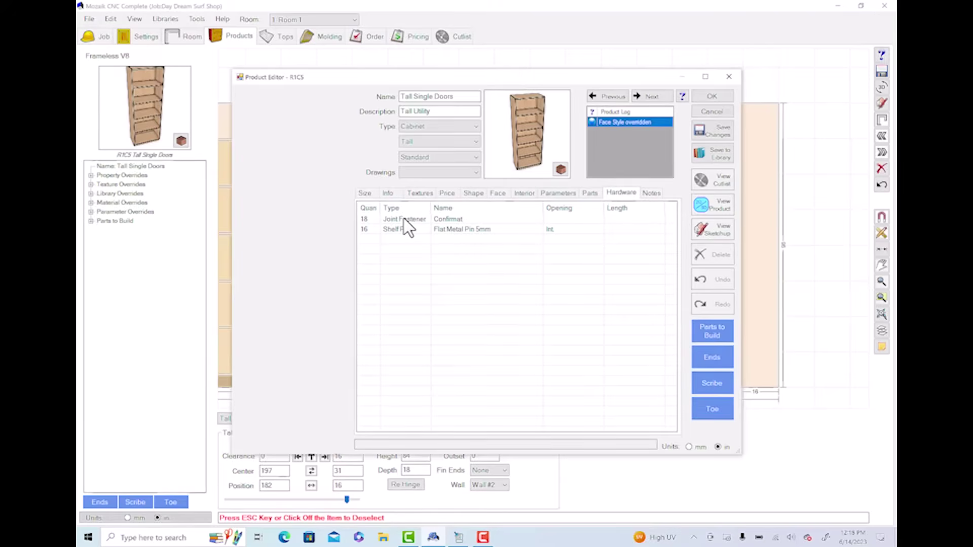
Step: Close the product editor and delete cabinet #5 from Wall #2
click(728, 77)
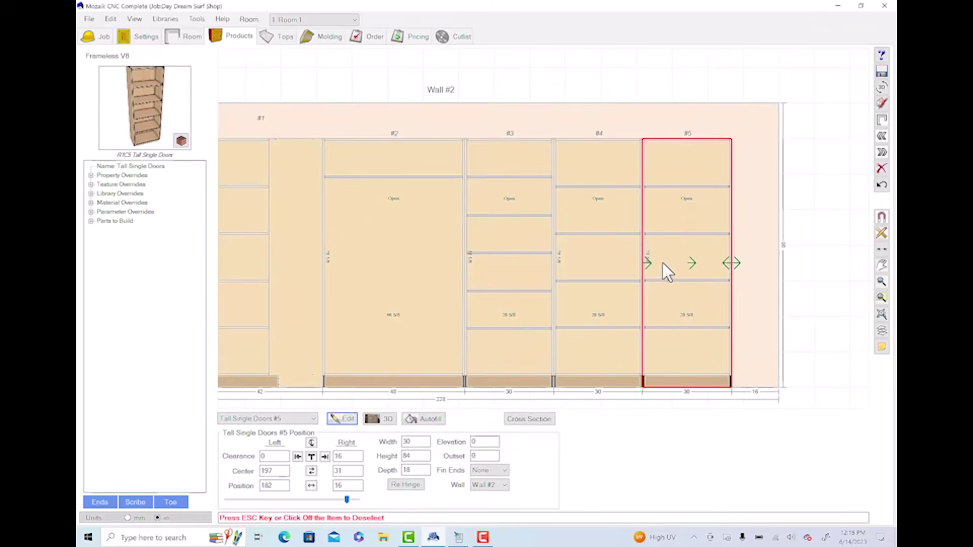
key(Delete)
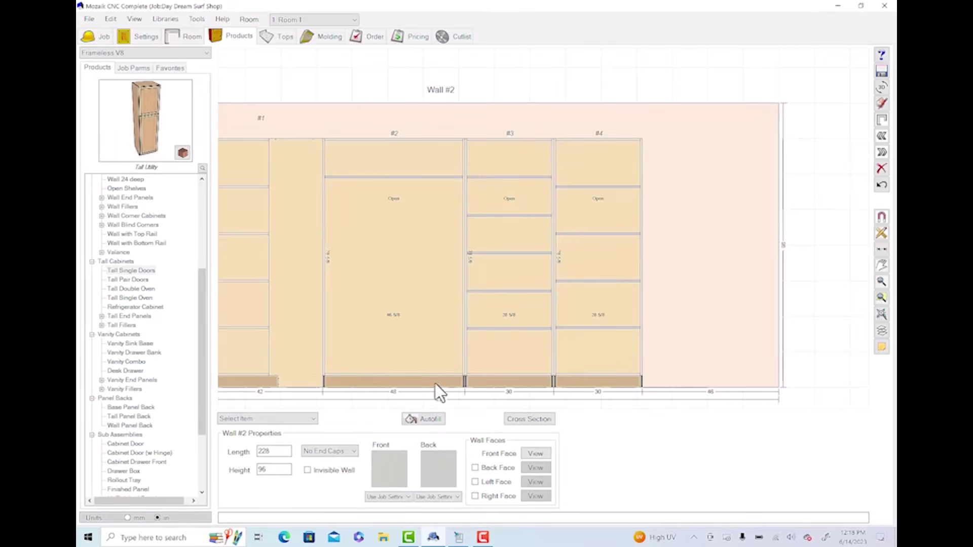
Step: Switch to the Mozaik Optimizer and review the properties and parts list of the 3/4 Plywood material
click(459, 537)
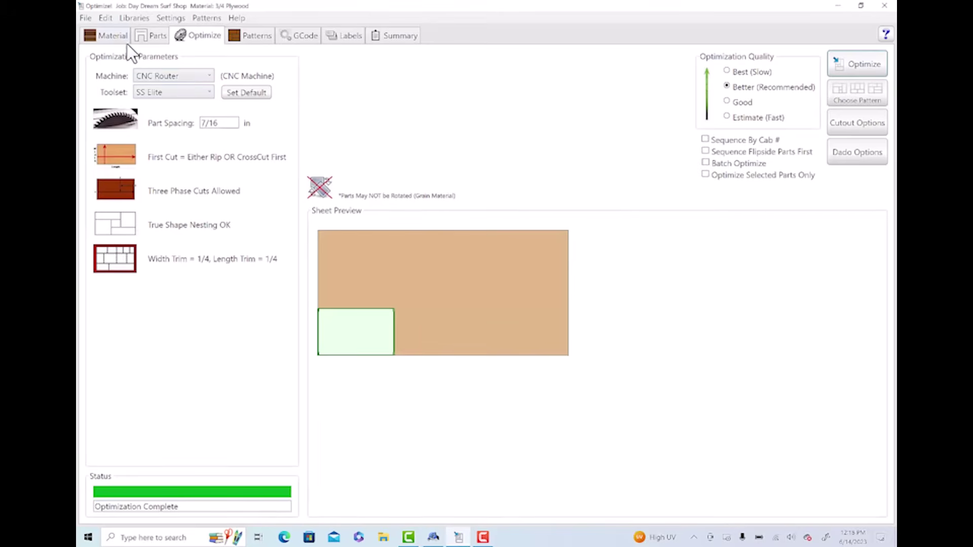
click(112, 36)
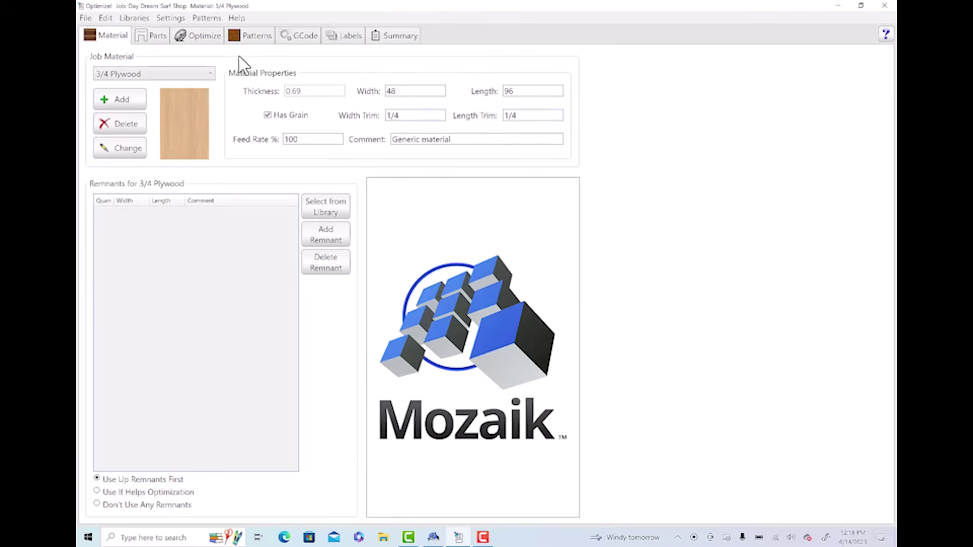
click(157, 35)
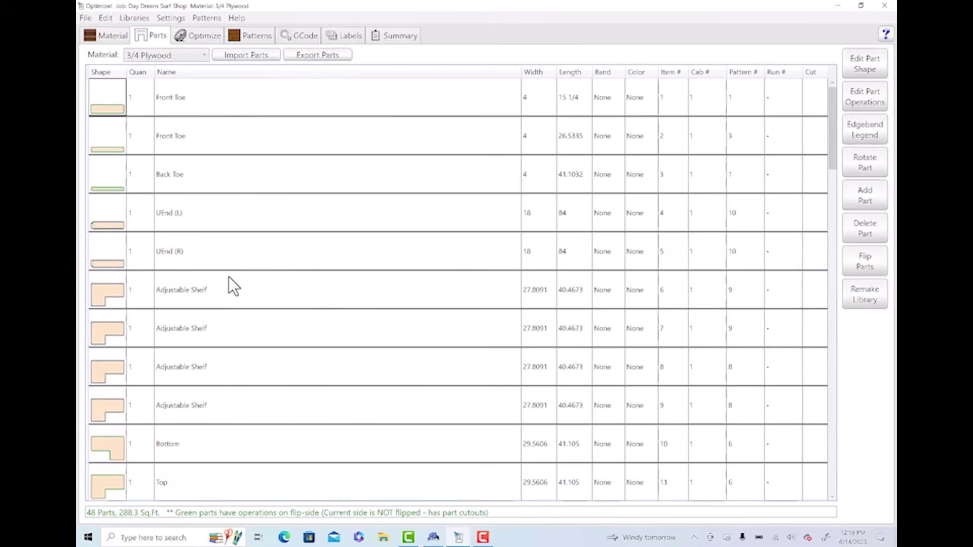
scroll(172, 265, down, 3)
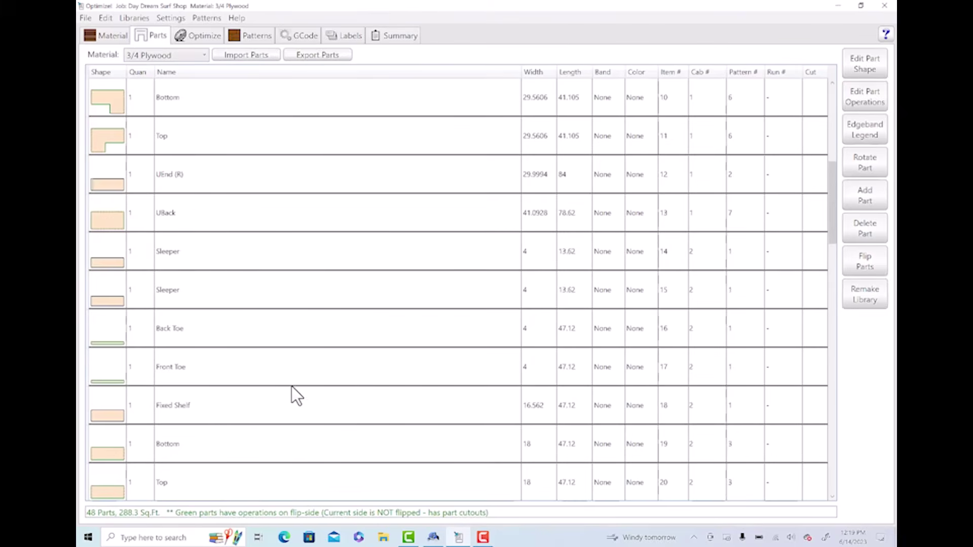
scroll(296, 395, up, 3)
Step: Re-optimize the 3/4 Plywood parts, deleting all uncut patterns, and look through the resulting sheet patterns
click(199, 34)
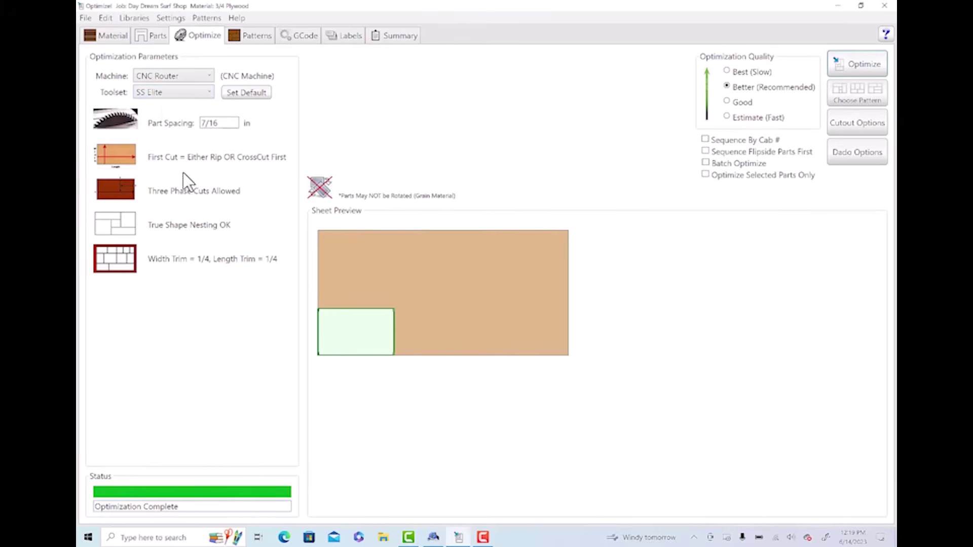
click(867, 64)
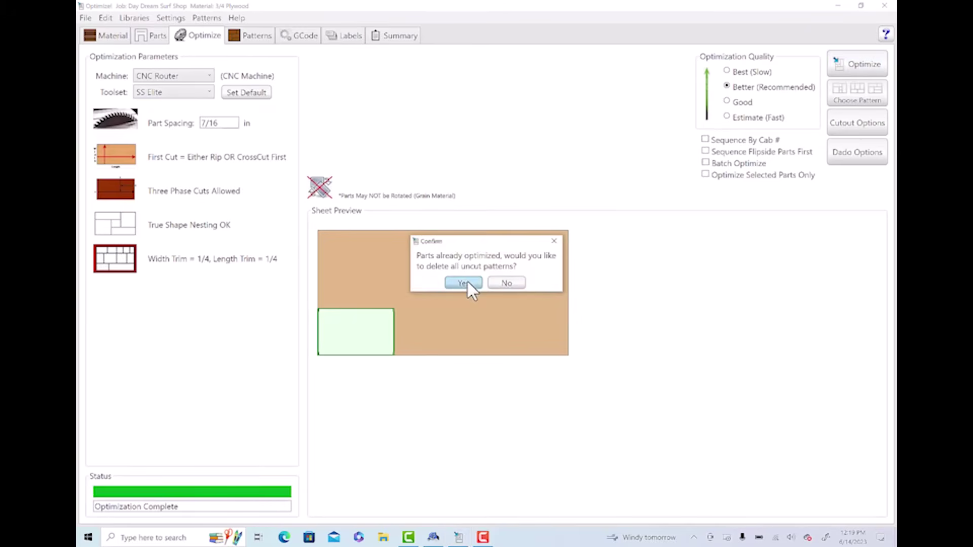
click(467, 280)
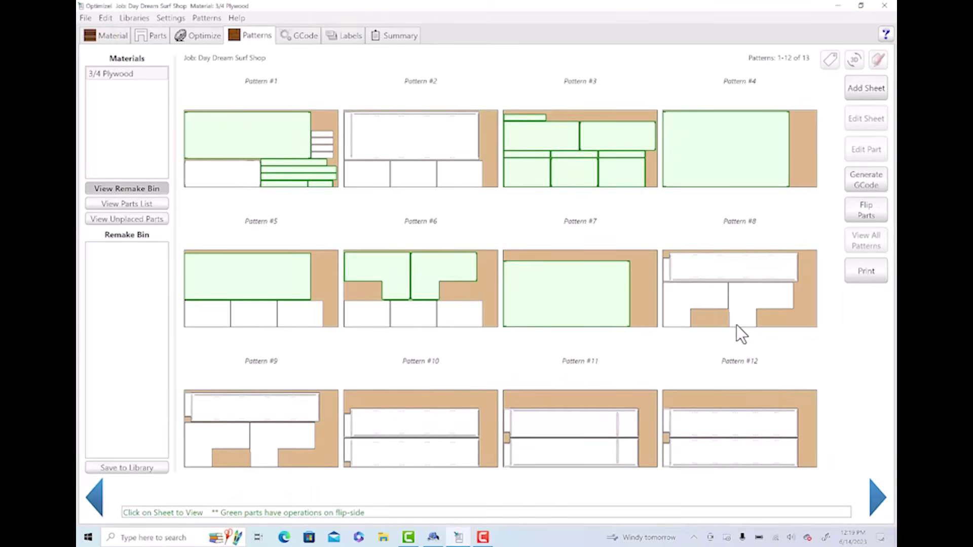
click(873, 494)
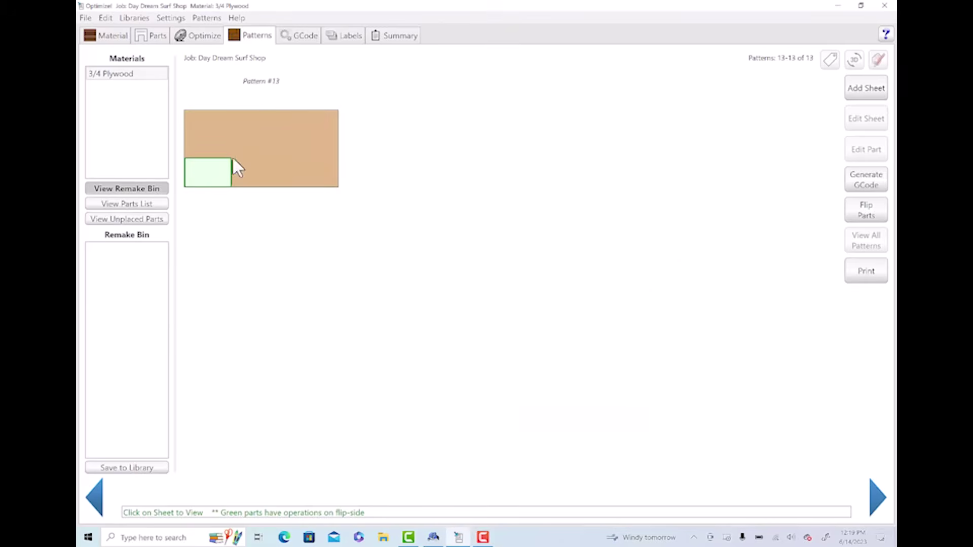
click(95, 497)
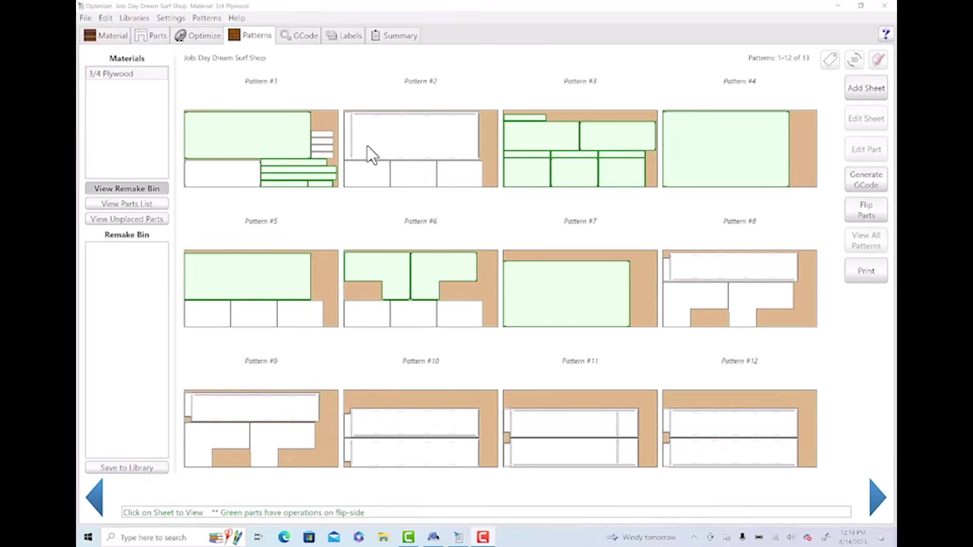
Step: Open pattern #1 and show the label positions on its parts
click(287, 141)
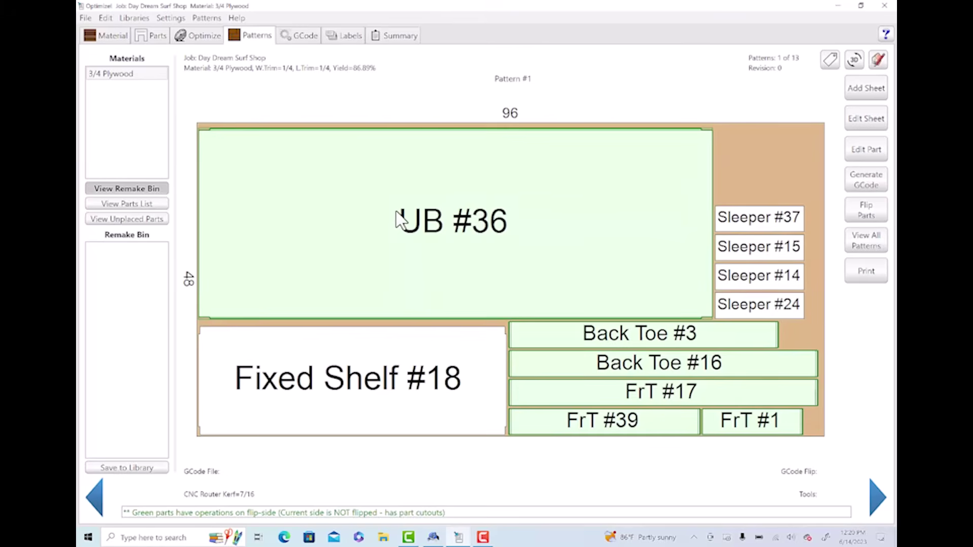
click(831, 58)
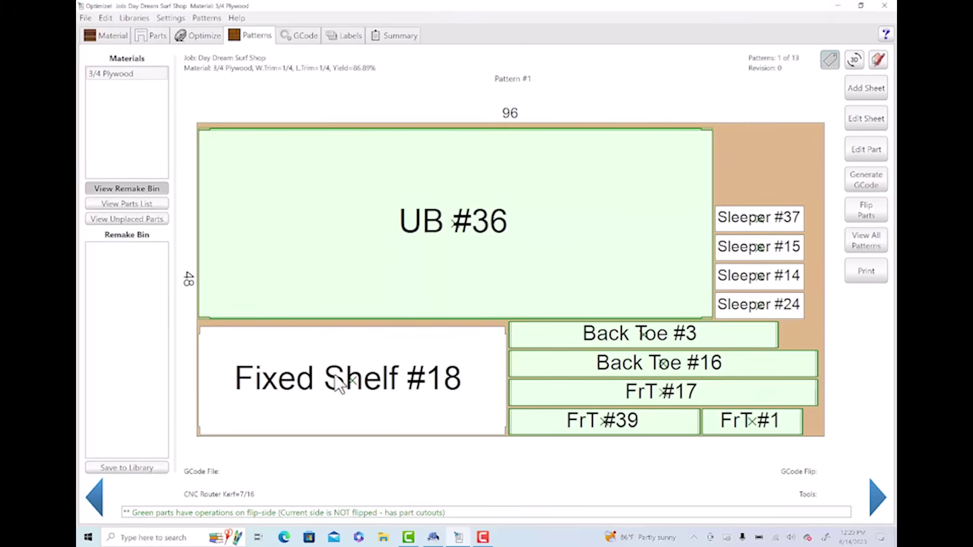
scroll(353, 396, up, 1)
scroll(348, 386, down, 2)
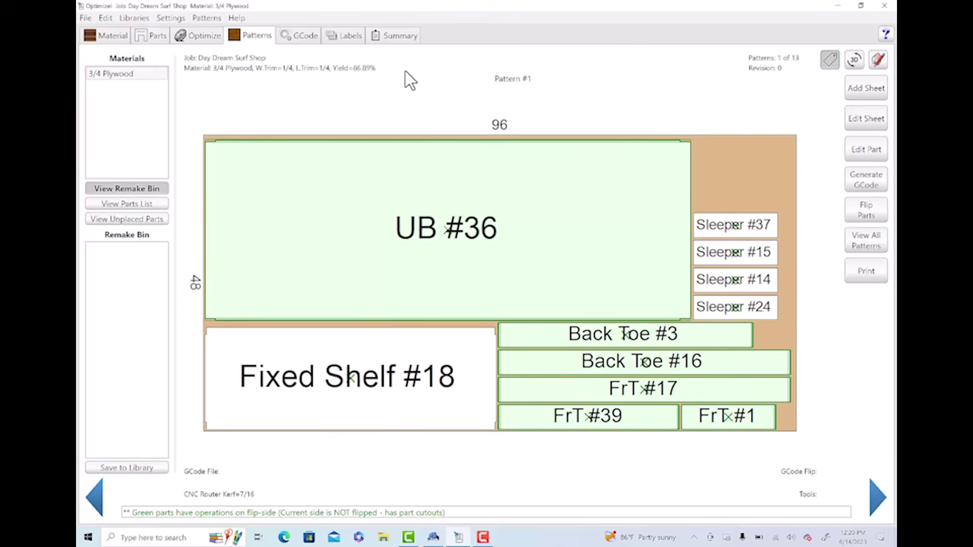
click(869, 183)
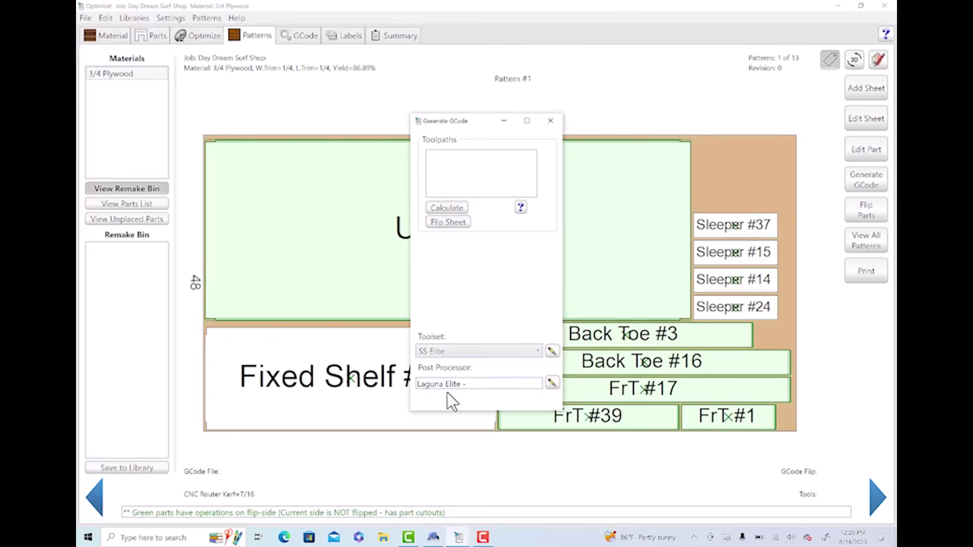
click(443, 207)
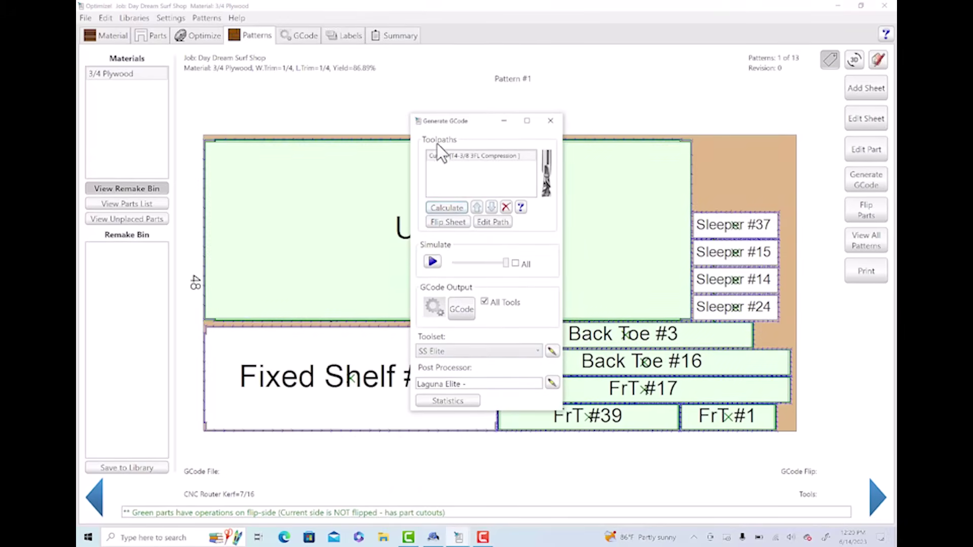
drag(457, 120, 761, 154)
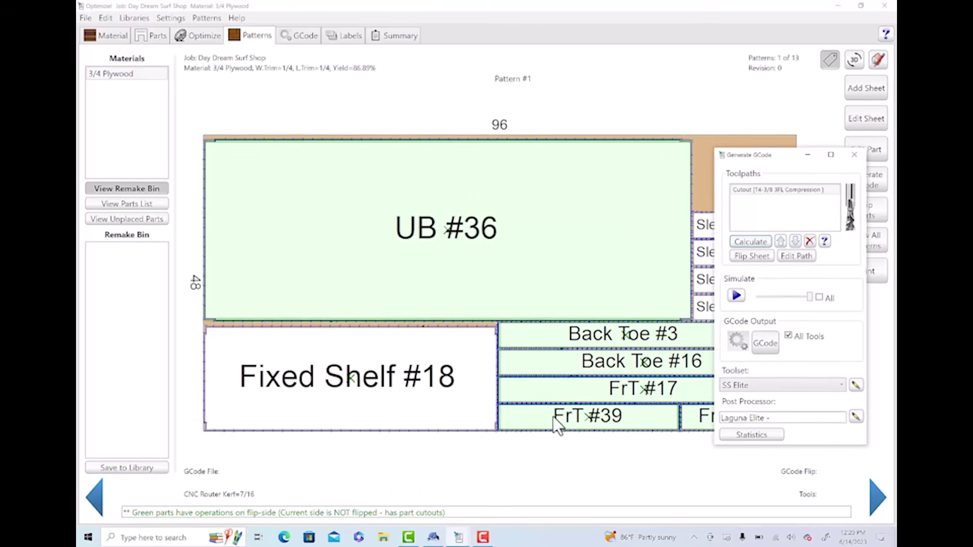
click(854, 154)
Step: Flip the parts of pattern #1 and calculate the sheet's toolpaths with the SS Elite toolset
click(856, 213)
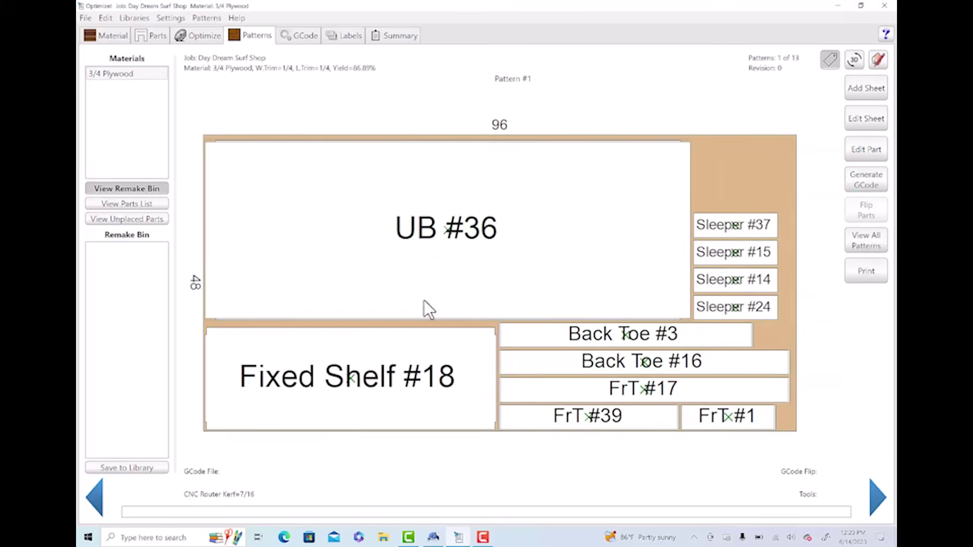
click(879, 181)
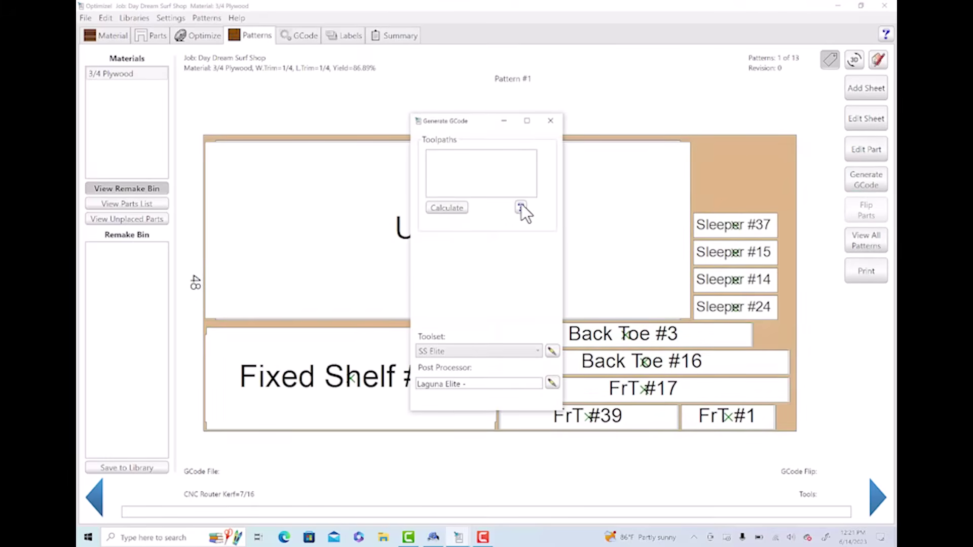
click(454, 208)
drag(474, 130, 761, 112)
Step: Simulate the 3/8 Downshear pocket toolpath on pattern #1, keeping the G-code dialog clear of the sheet
click(750, 139)
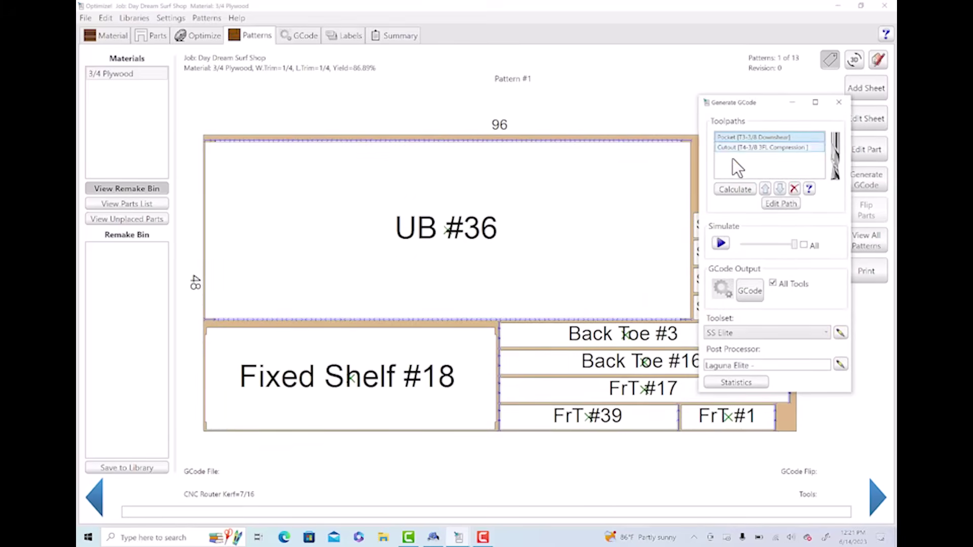
click(721, 244)
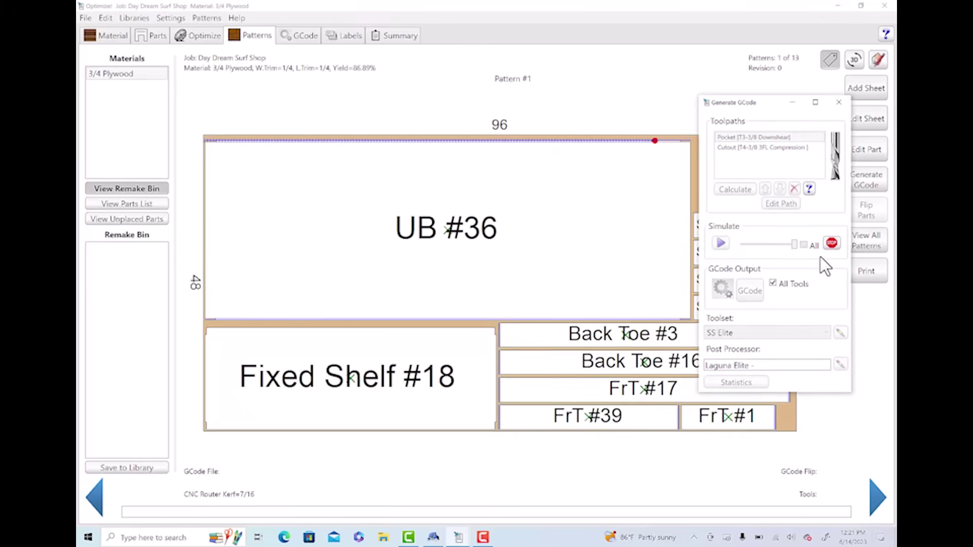
drag(771, 103, 804, 199)
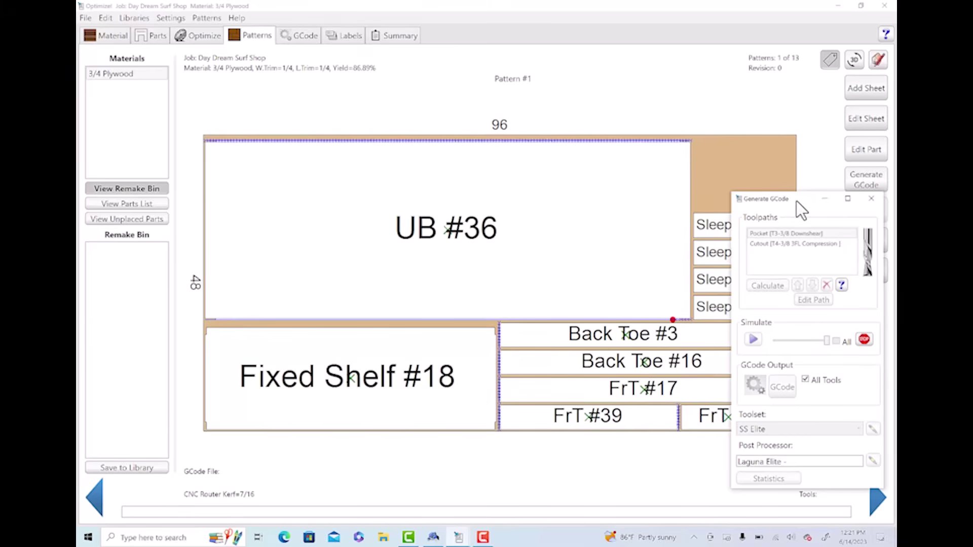
drag(798, 200, 273, 197)
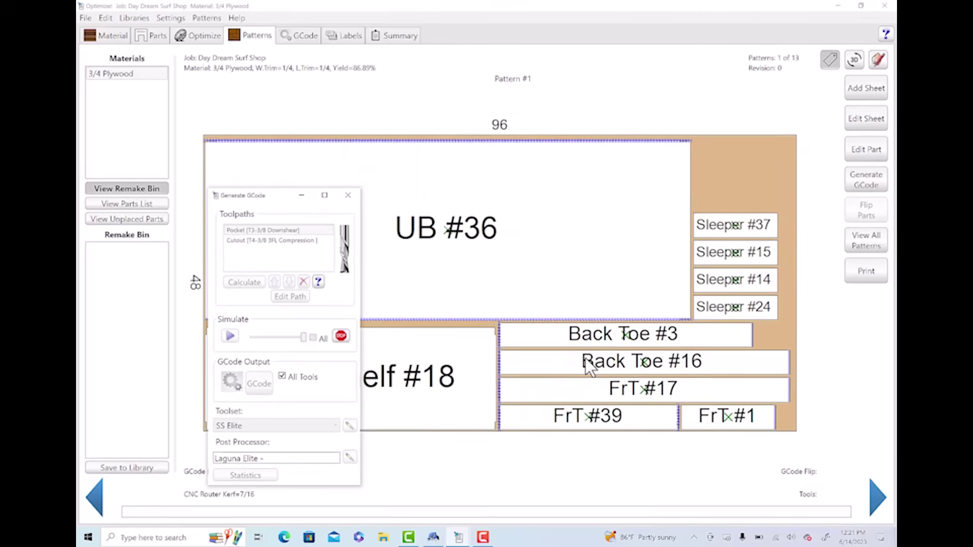
drag(272, 199, 120, 179)
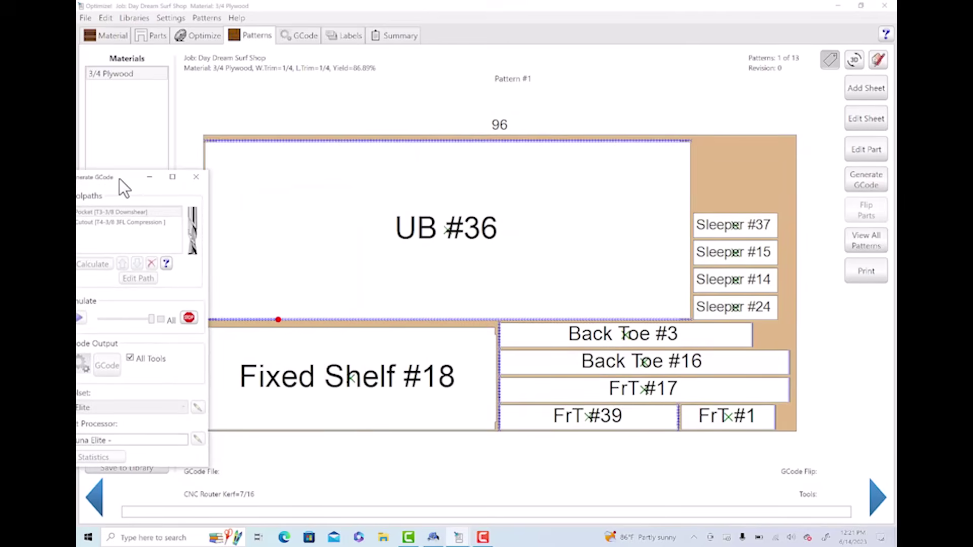
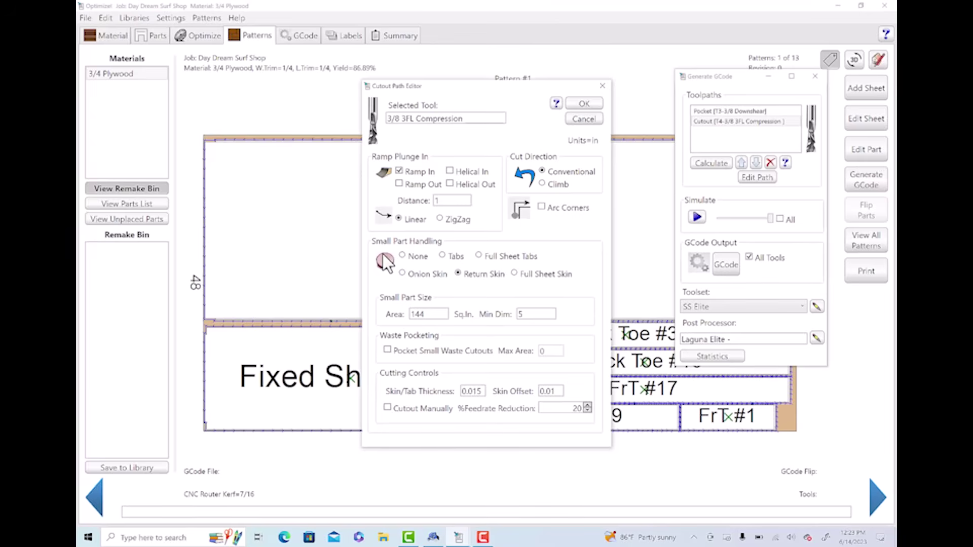
Step: Accept the cutout path settings for the 3/8 3FL Compression tool, close the G-code dialog and return to the overview of all patterns
click(583, 104)
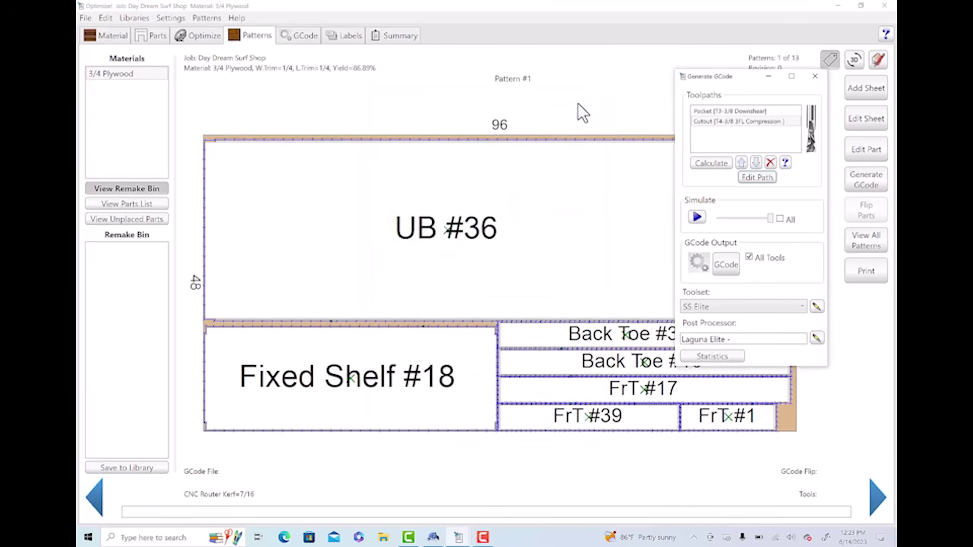
drag(704, 78, 128, 141)
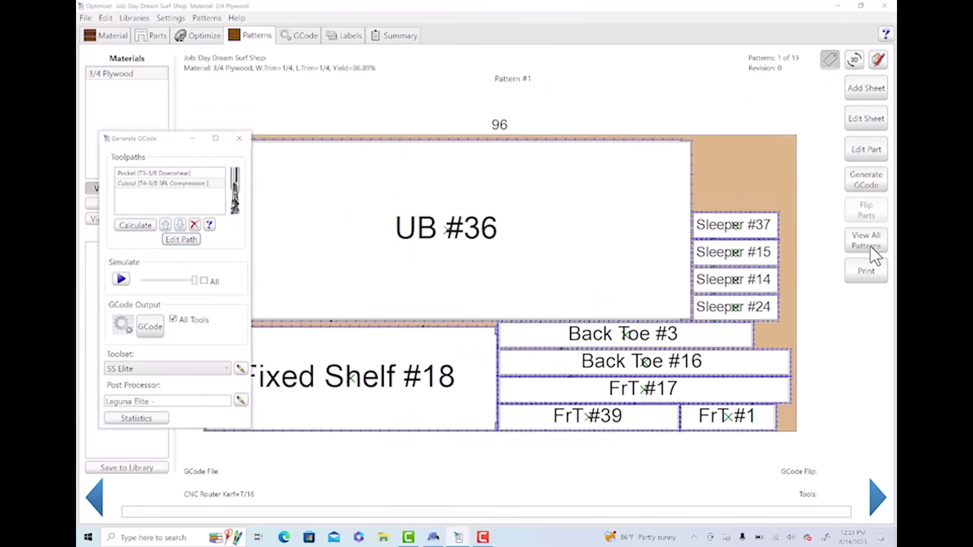
click(239, 139)
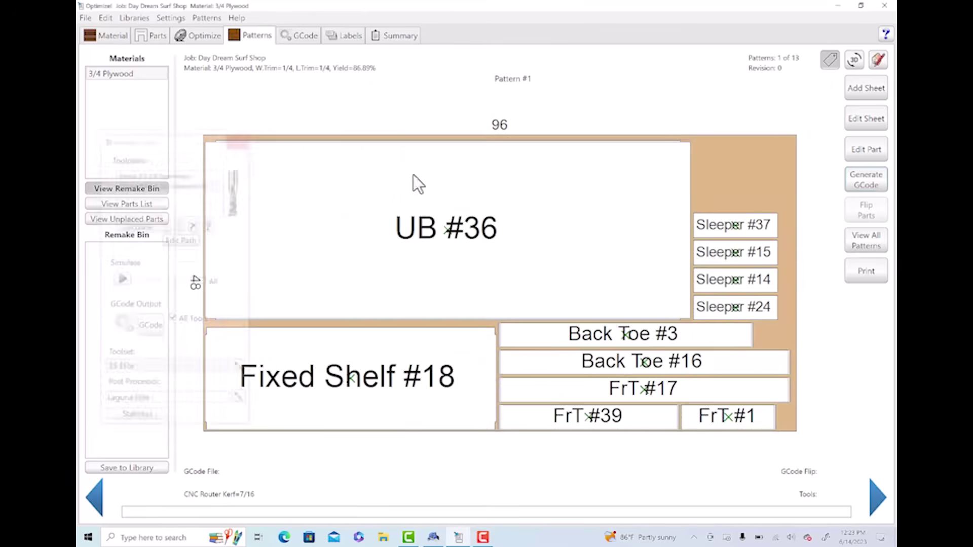
click(853, 245)
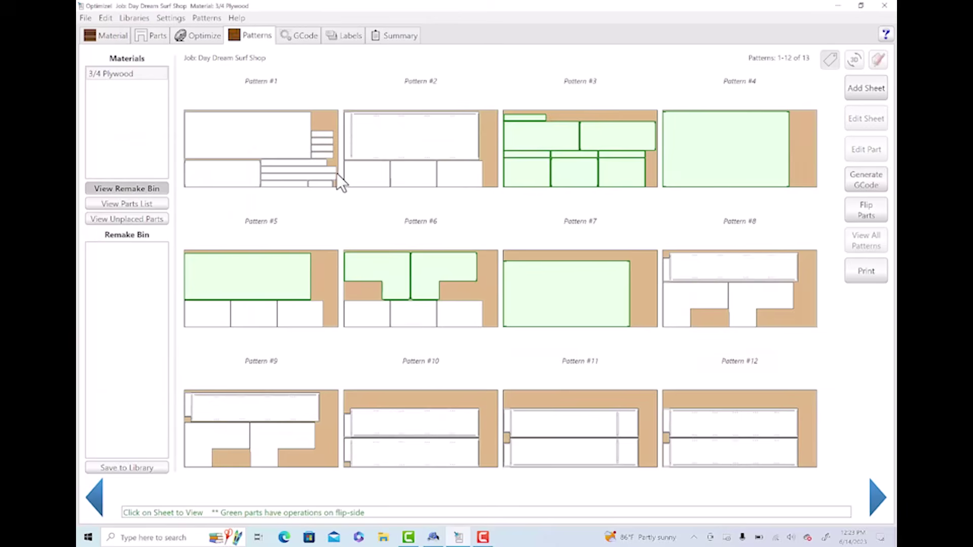